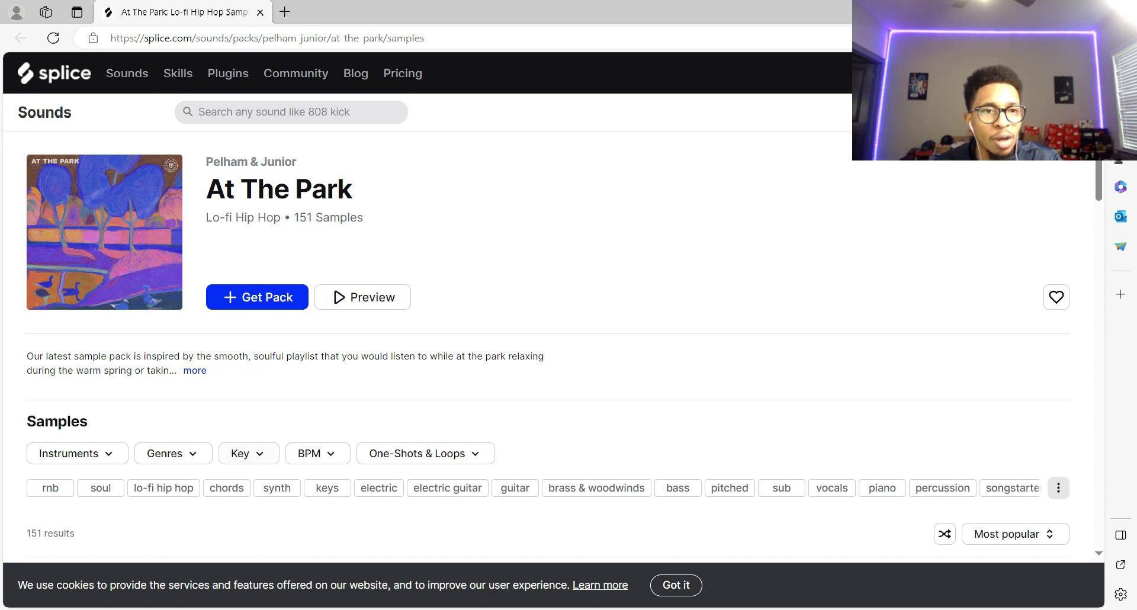
Step: Expand the full description of the At The Park sample pack on Splice
left_click(195, 371)
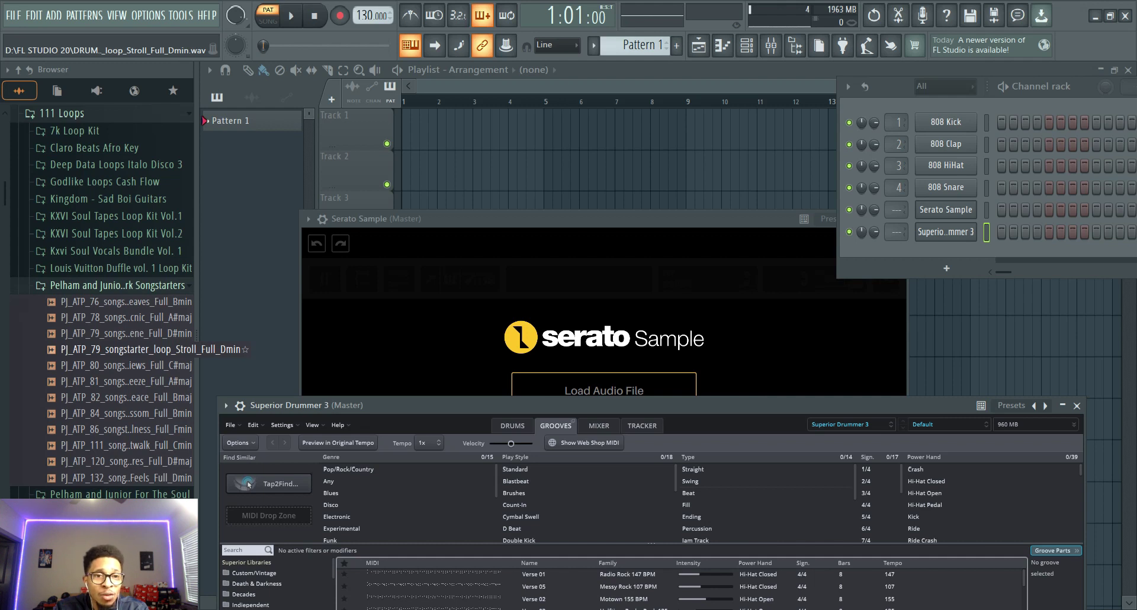
Step: Switch to FL Studio and set the project tempo to 88 BPM
scroll(149, 349, "up", 2)
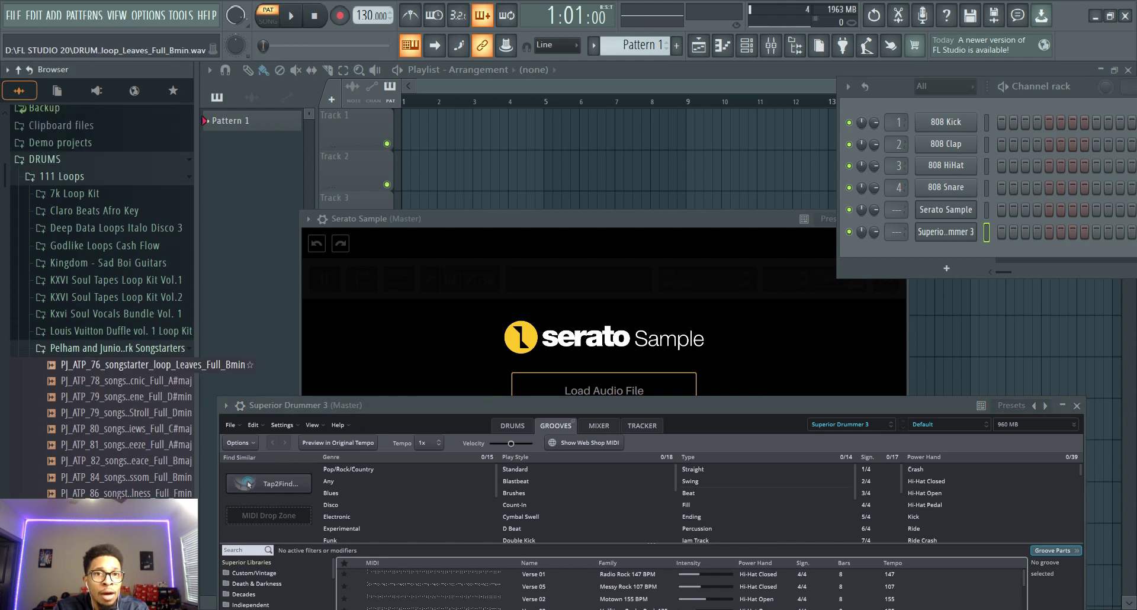
left_click_drag(365, 14, 372, 40)
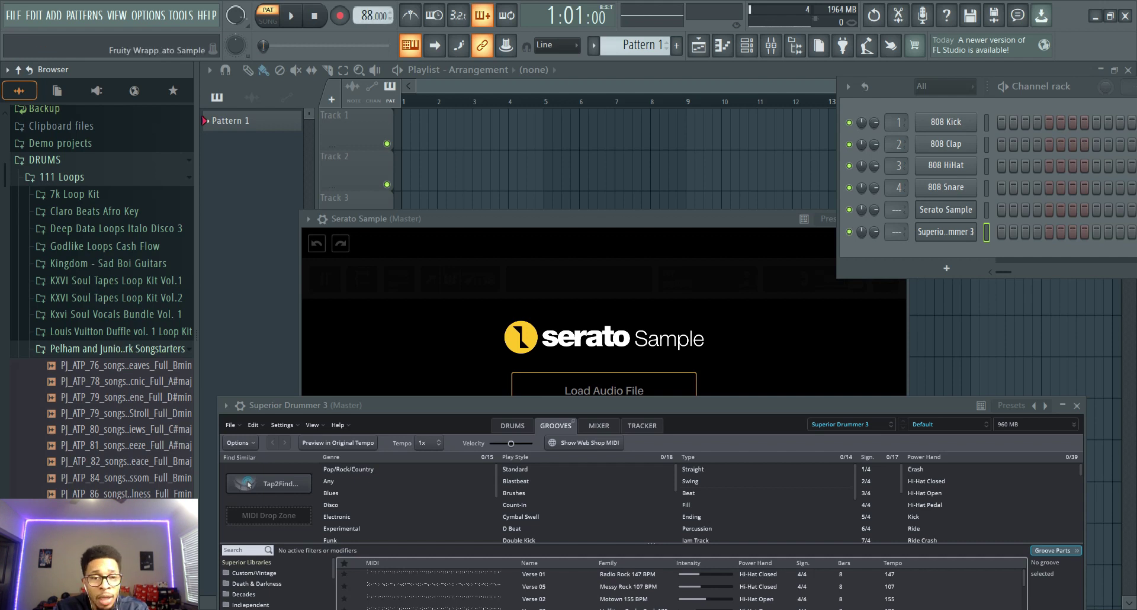
Step: Preview the Pelham and Junior songstarter loops one after another, from PJ_ATP_76 Leaves to PJ_ATP_86 Stillness
left_click(126, 365)
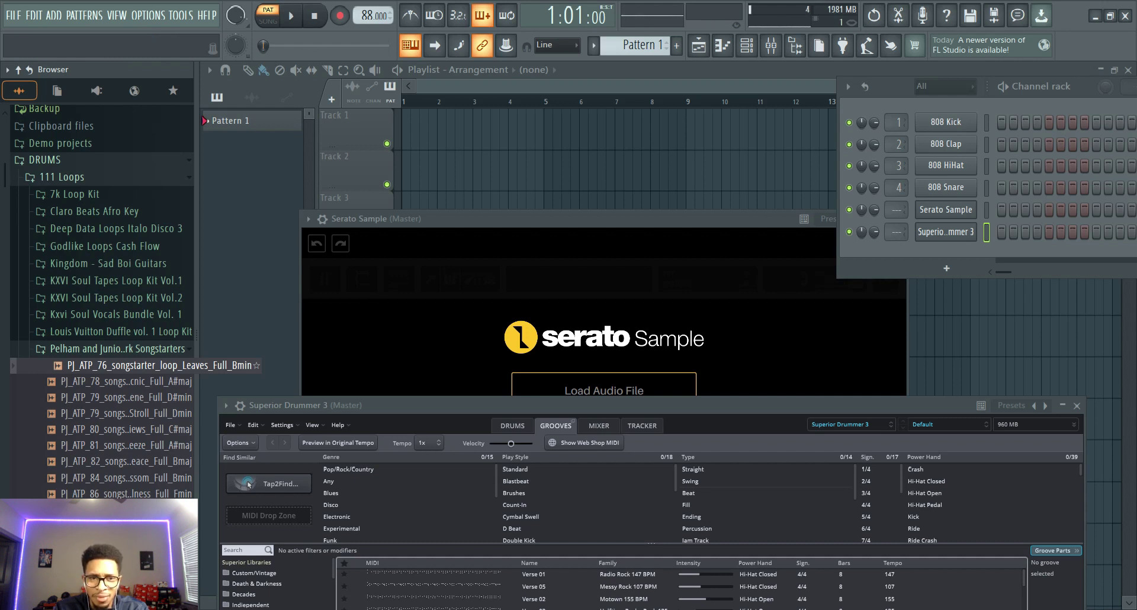
key("Down")
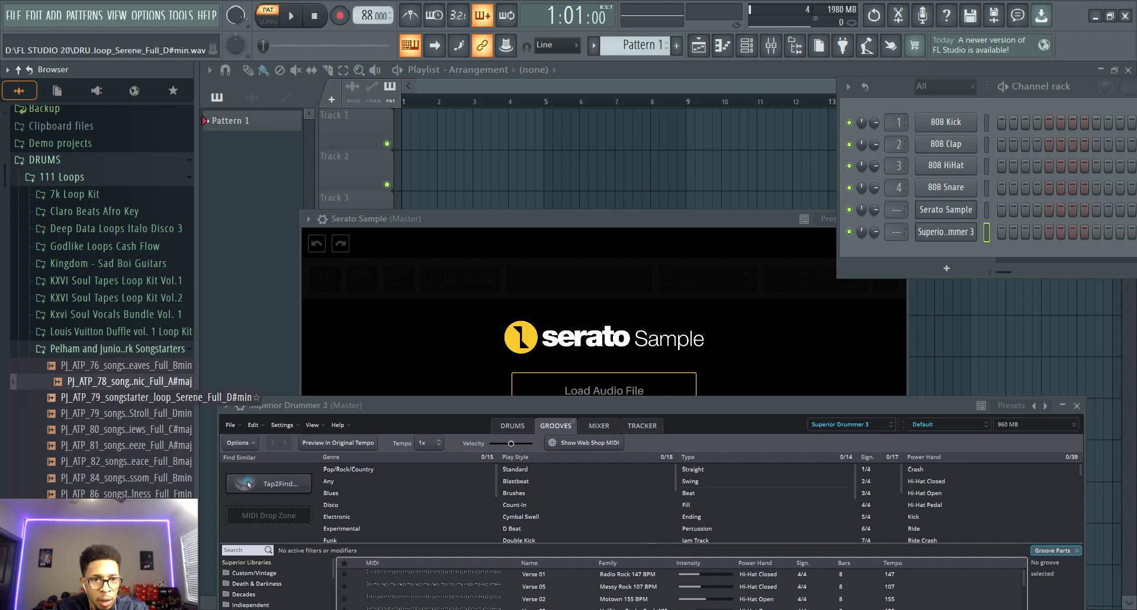
left_click(160, 397)
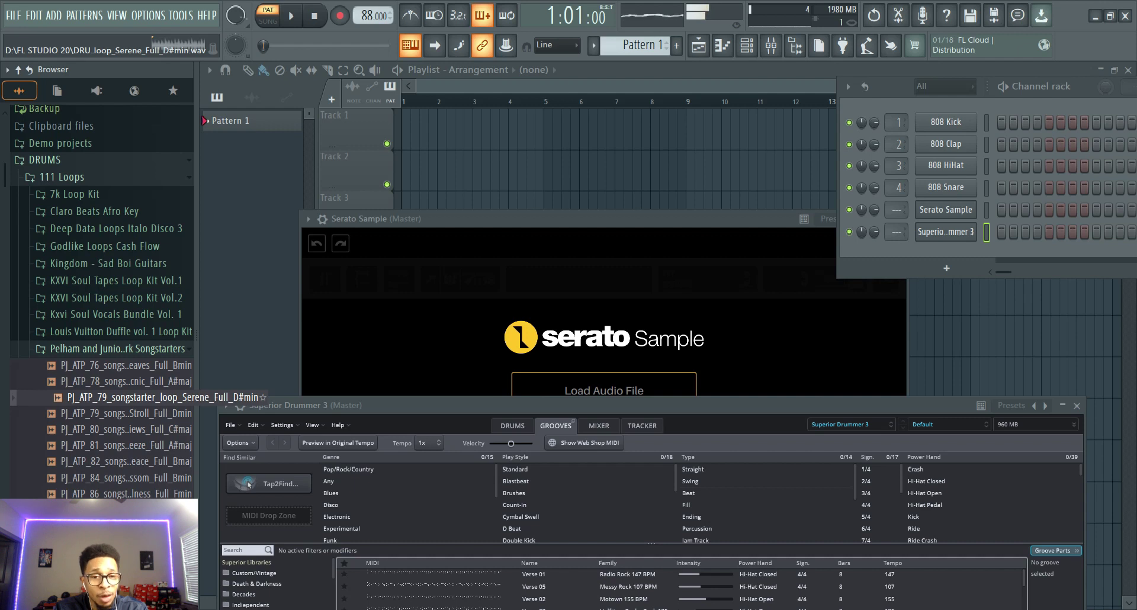
key("Down")
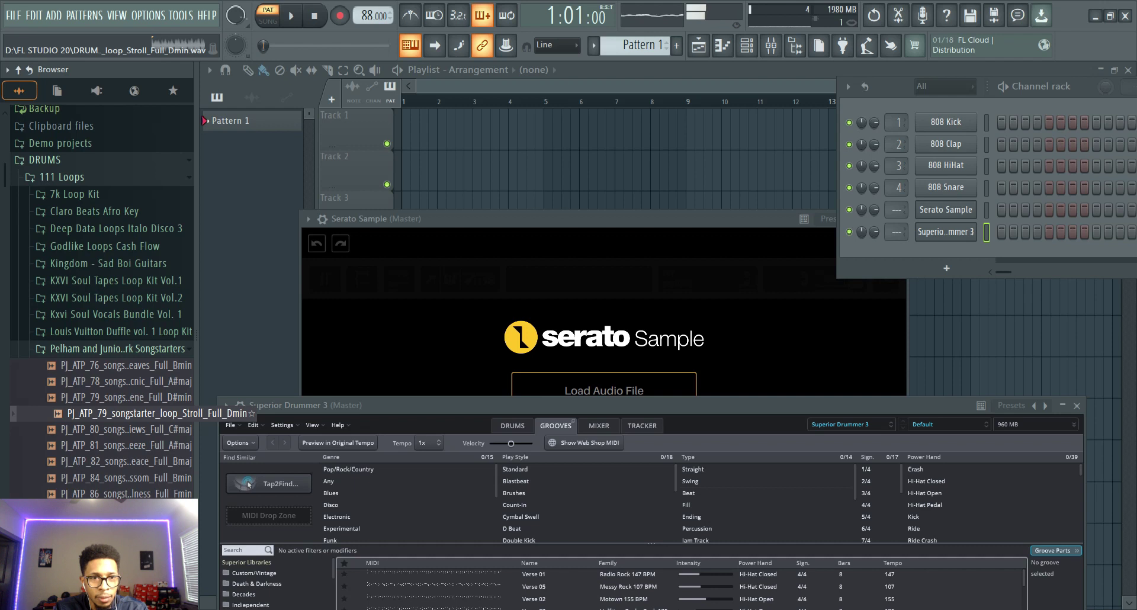
key("Down")
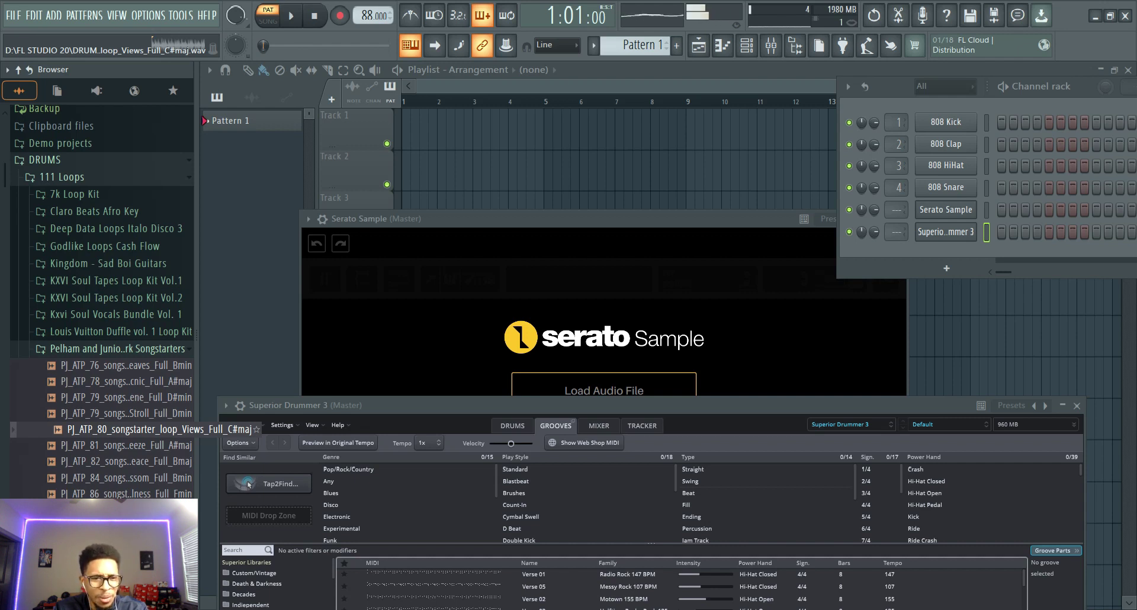
key("Down")
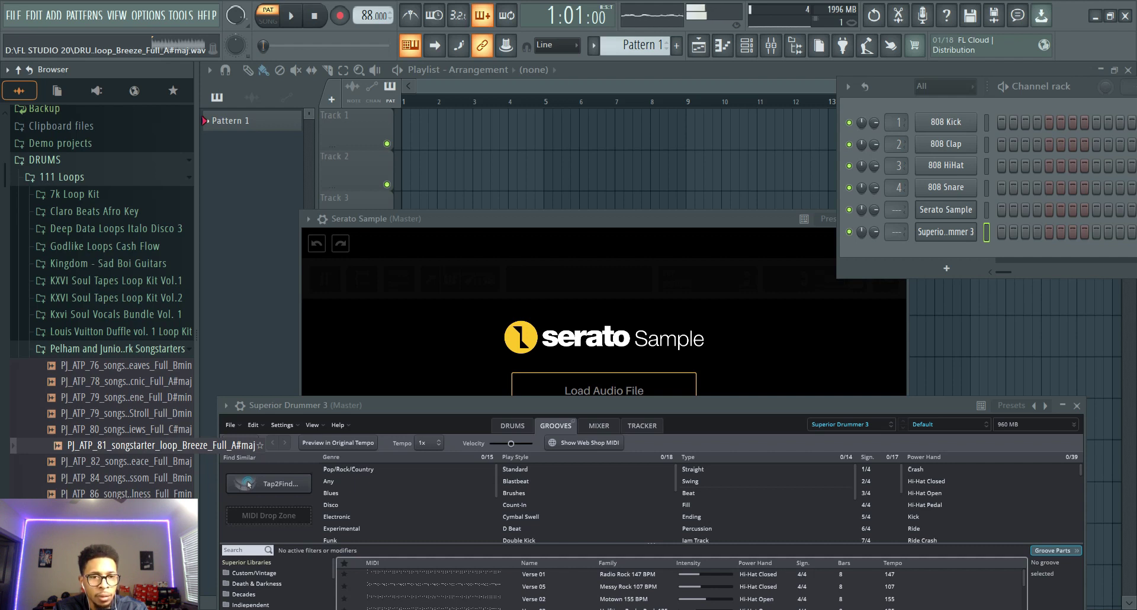
key("Down")
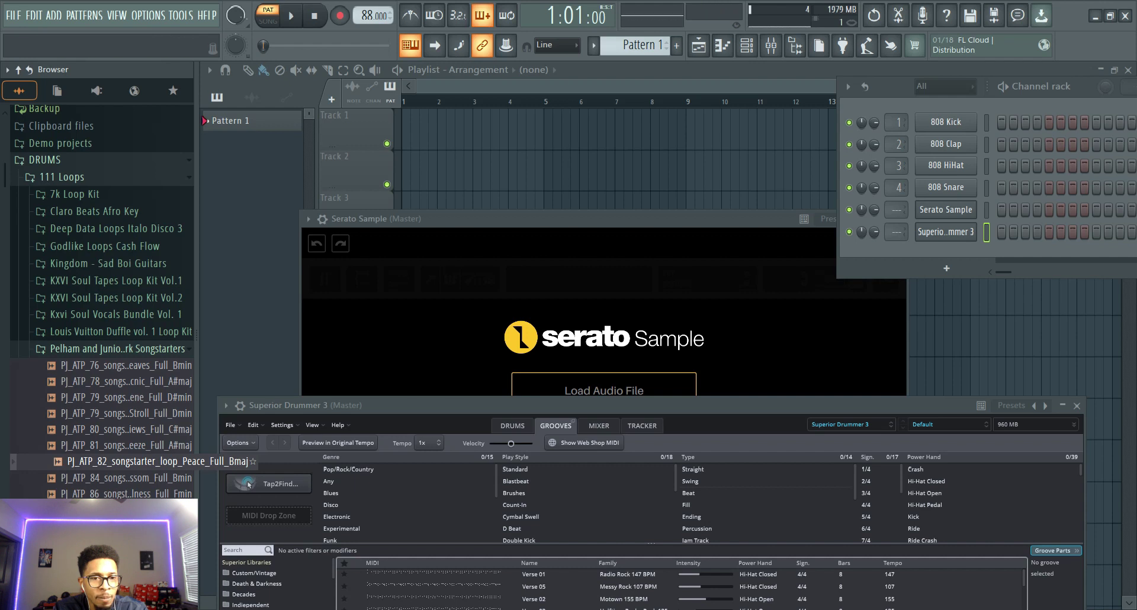
key("Down")
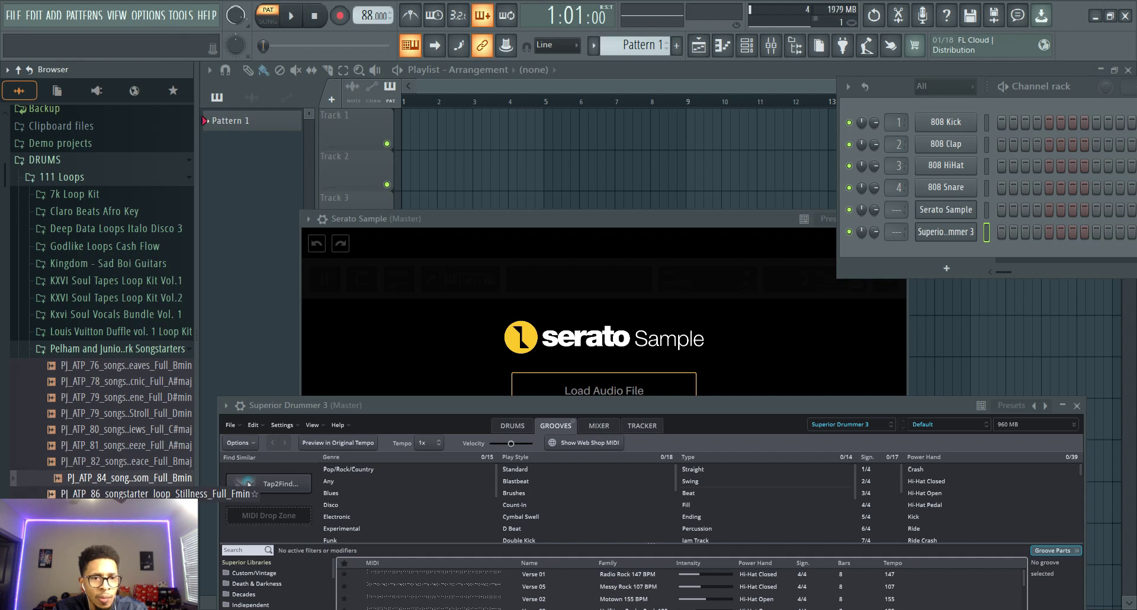
left_click(154, 493)
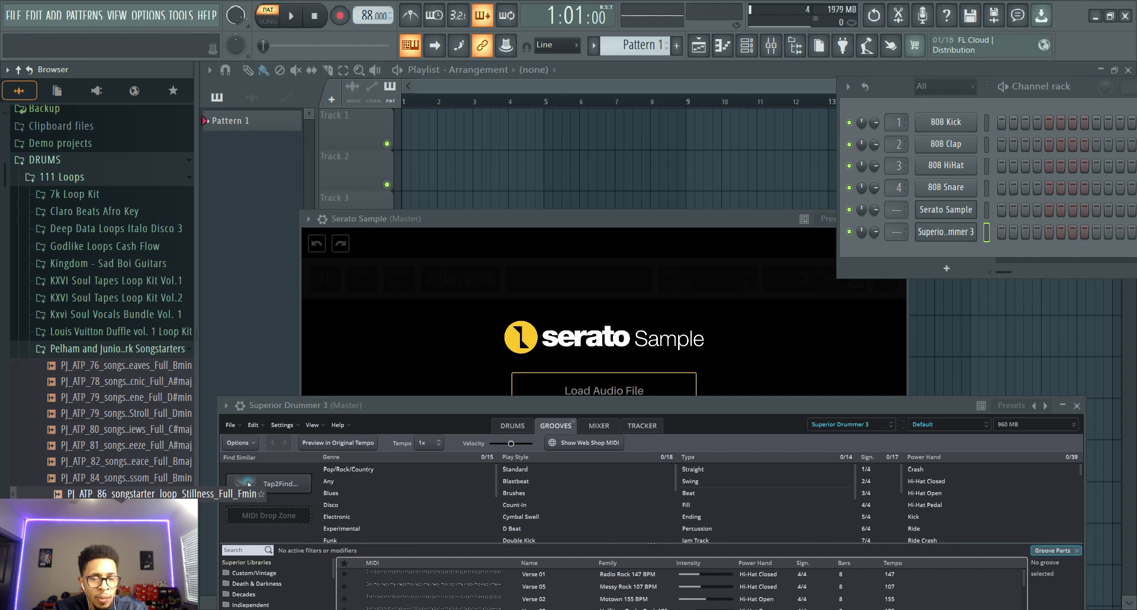
Step: Go back through the loops and replay the two PJ_ATP_79 songstarters, Serene and Stroll
key("Up")
key("Up")
key("Up")
key("Up")
key("Up")
key("Up")
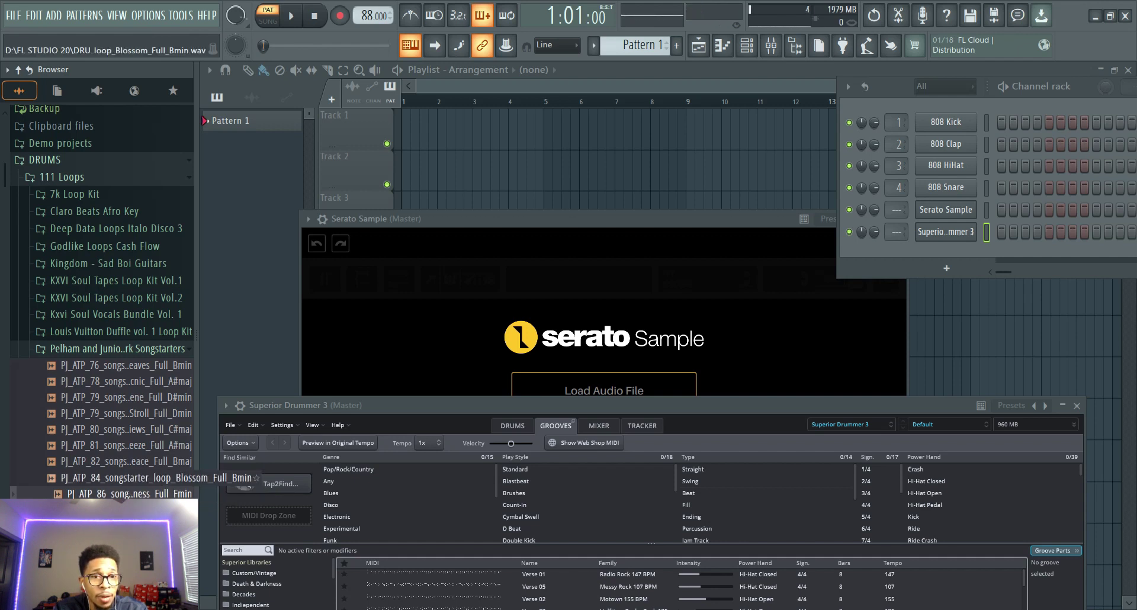
key("Up")
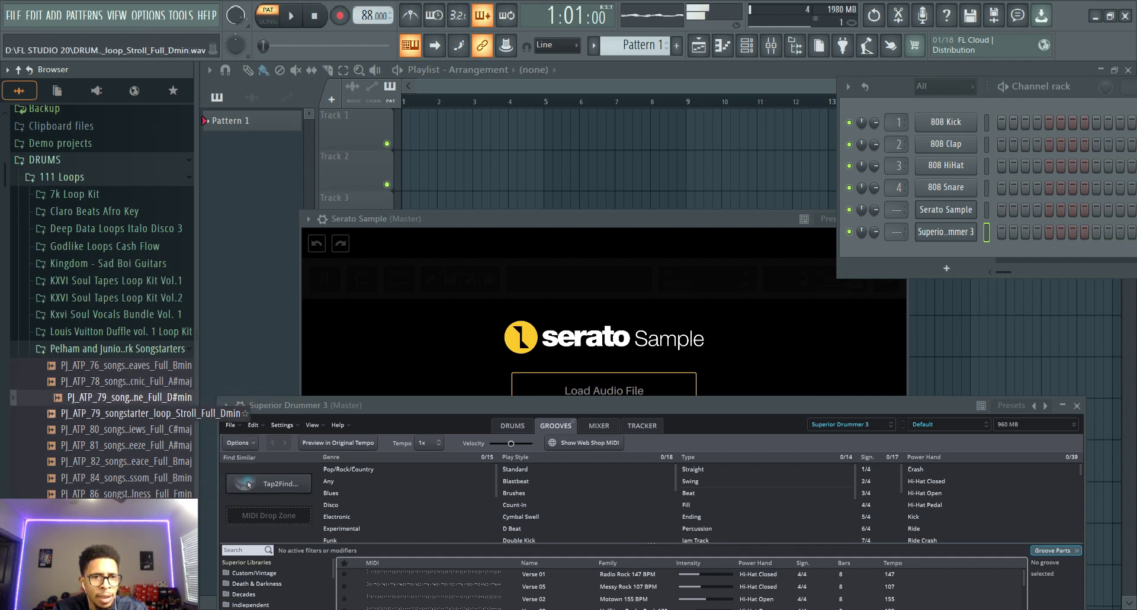
key("Down")
key("Down")
key("Up")
key("Down")
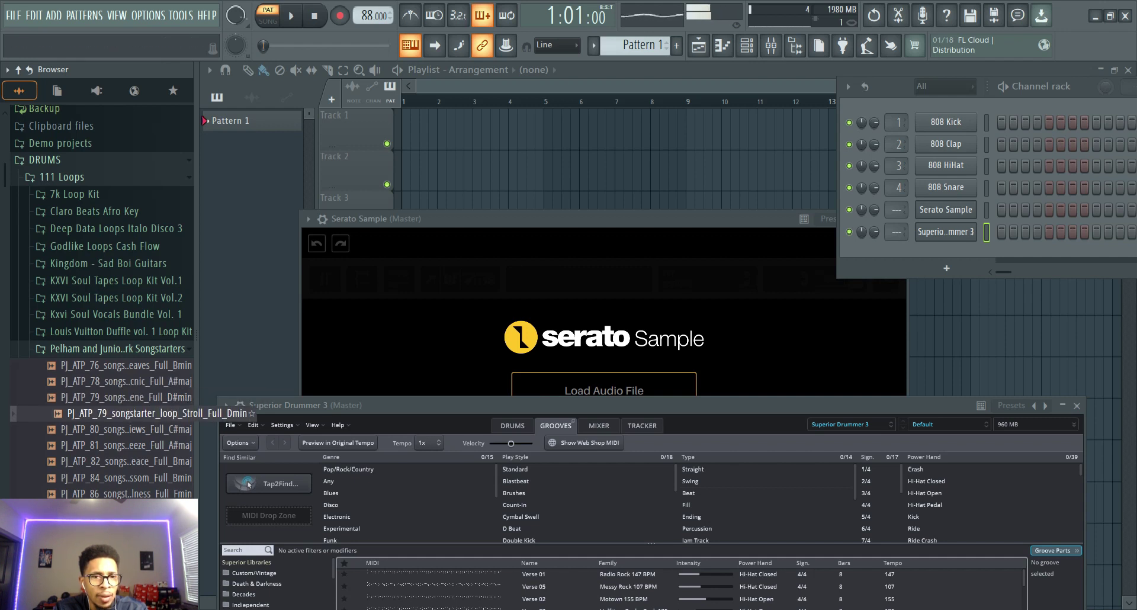
Step: Preview the songstarter loops from PJ_ATP_80 Views through to PJ_ATP_132 Feels
key("Down")
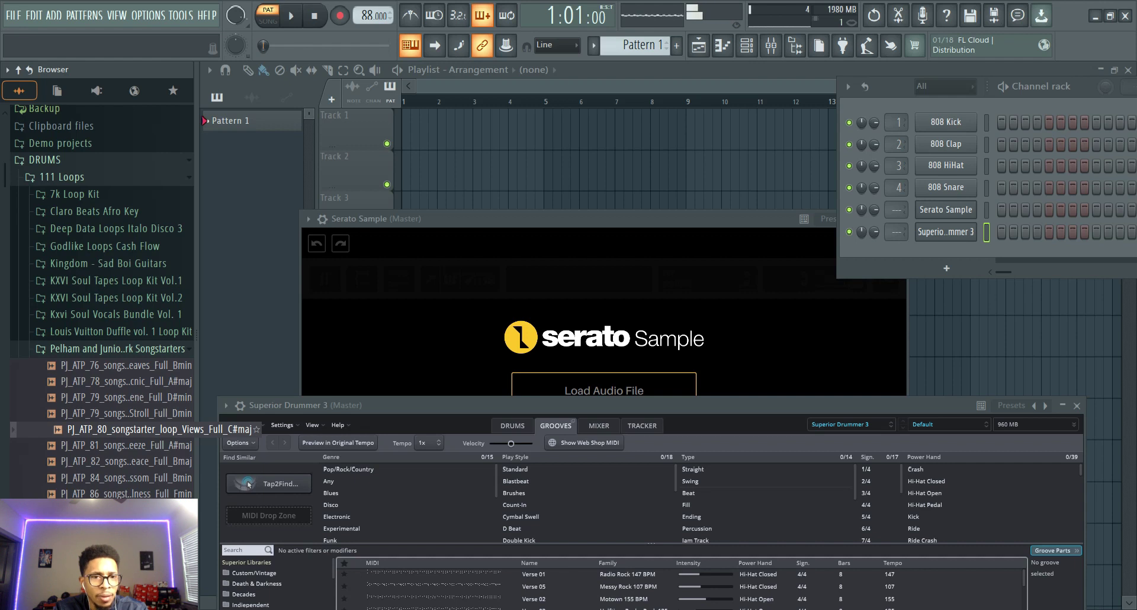
key("Down")
key("Down")
key("Down")
key("Down")
key("Down")
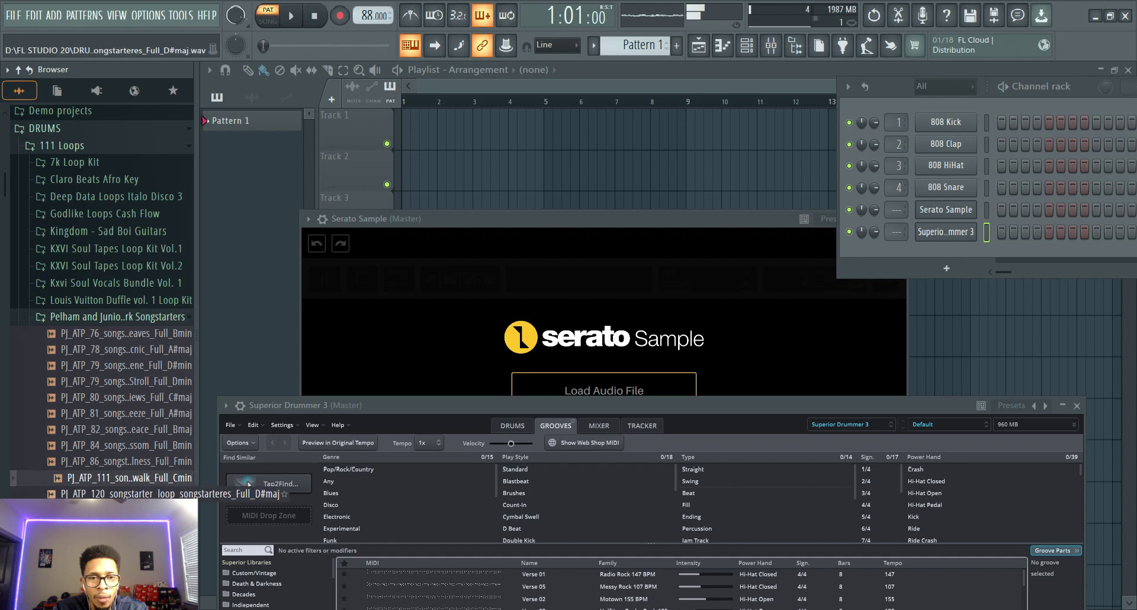
key("Down")
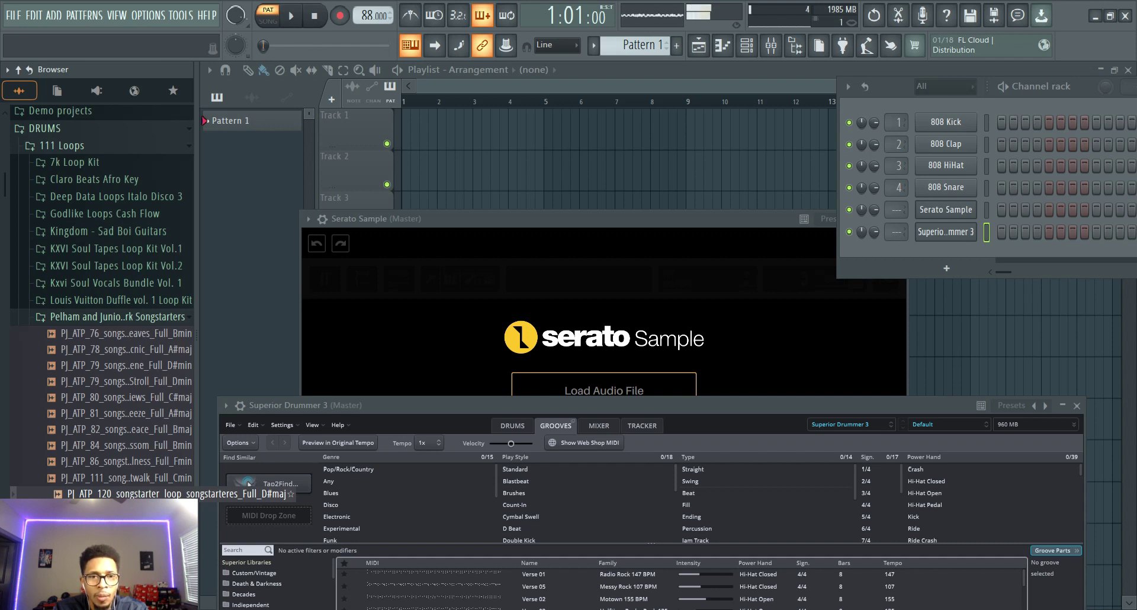
key("Down")
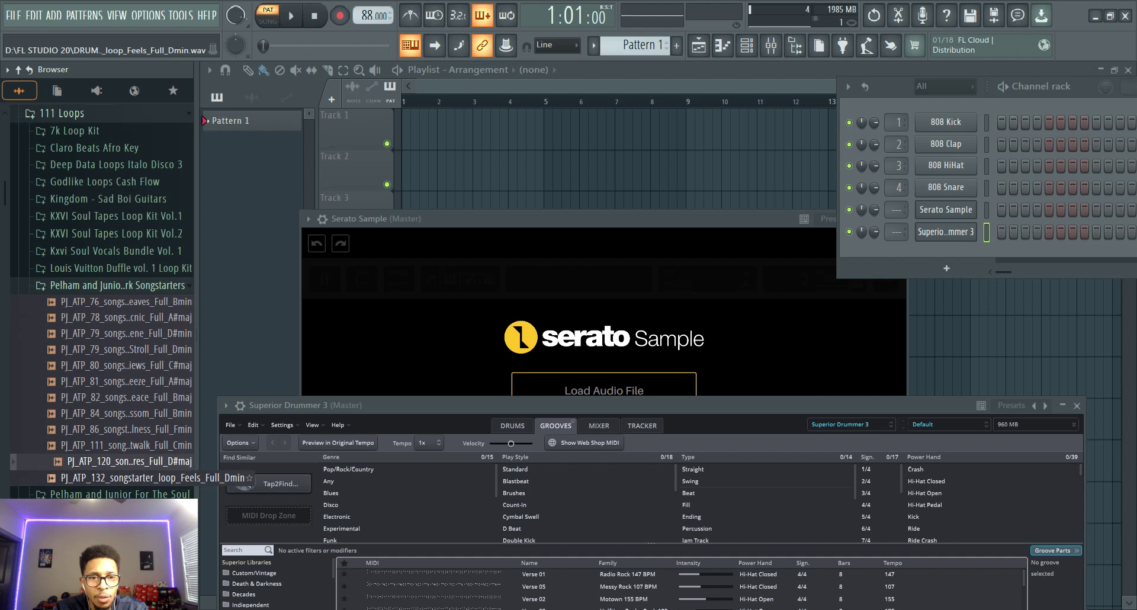
left_click(129, 478)
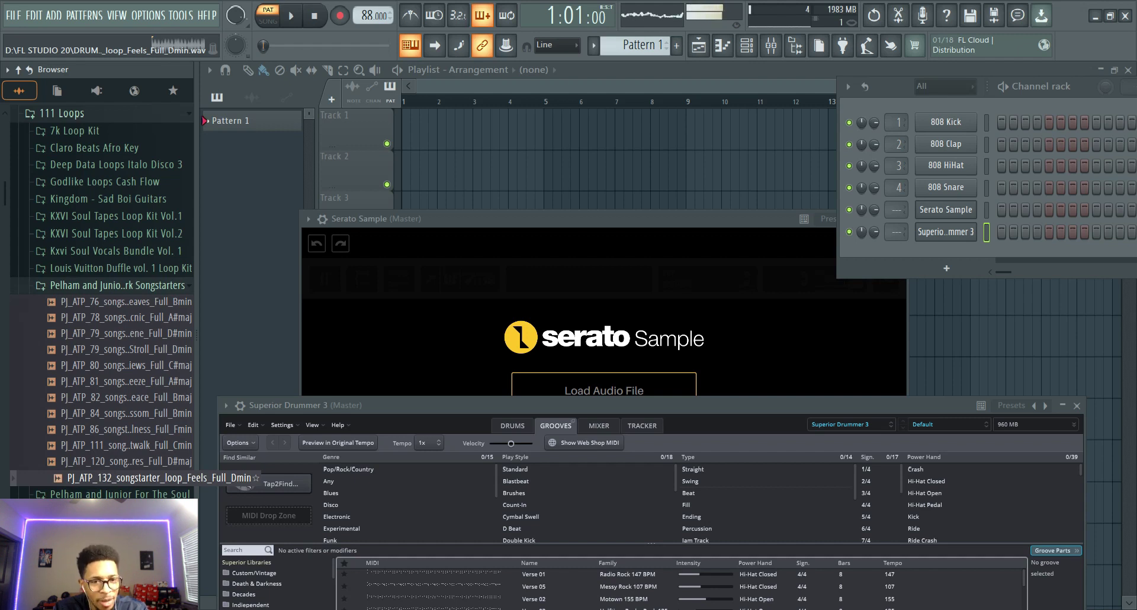
Step: Load the PJ_ATP_76 Leaves songstarter loop in B minor into Serato Sample
key("Up")
key("Up")
key("Up")
key("Up")
key("Up")
key("Up")
key("Up")
key("Up")
key("Up")
key("Up")
key("Up")
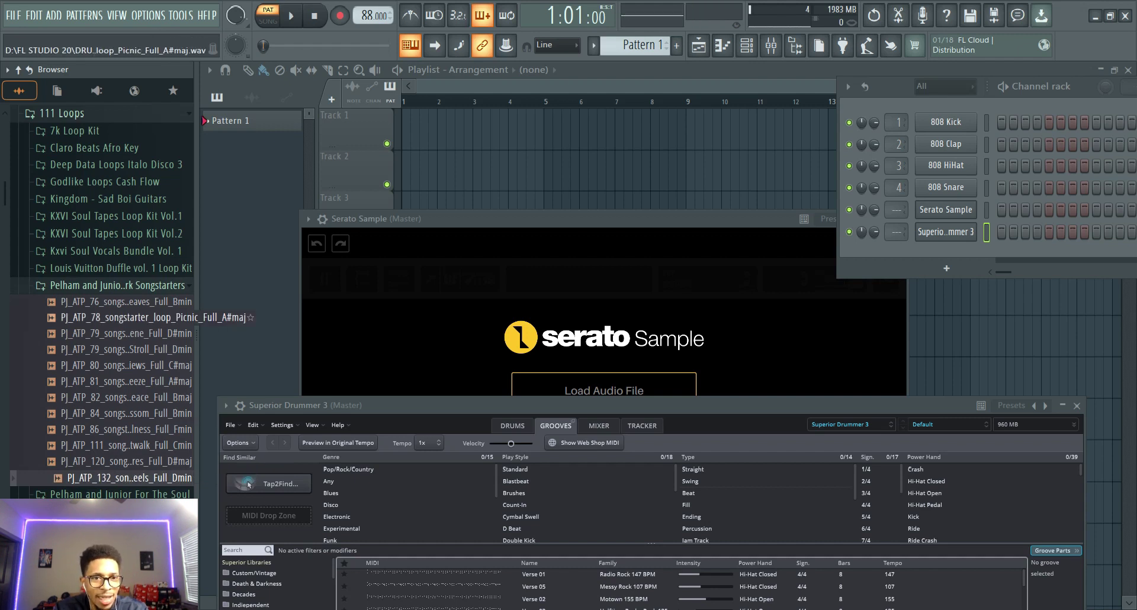
left_click_drag(148, 301, 570, 342)
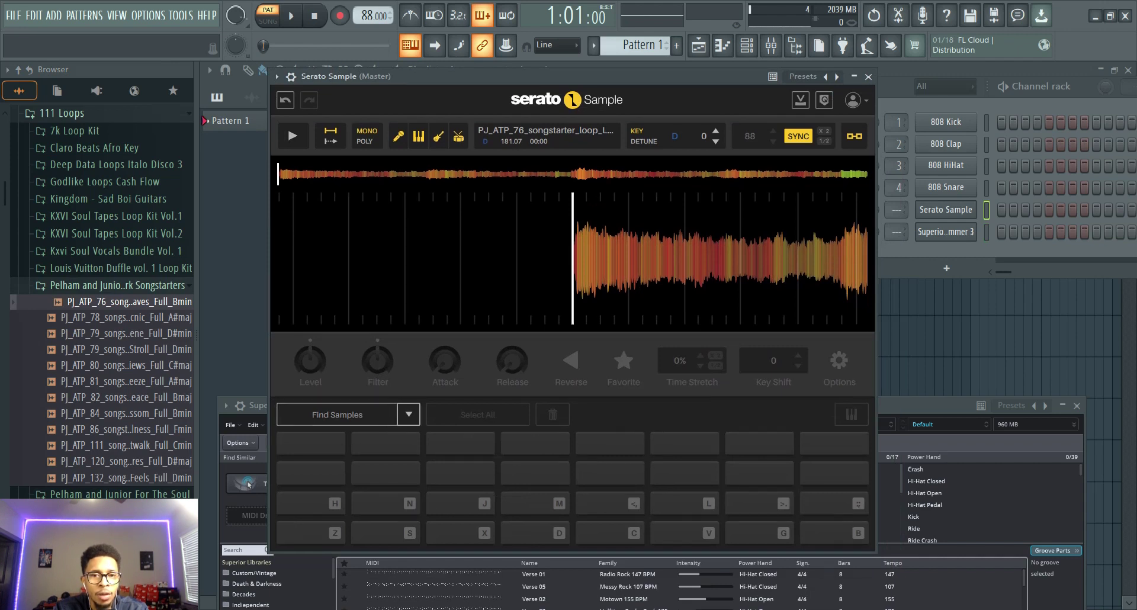
Step: Choose the Set Random mode in Serato Sample and fill the pads with random cue points from the loop
left_click(408, 415)
left_click(306, 457)
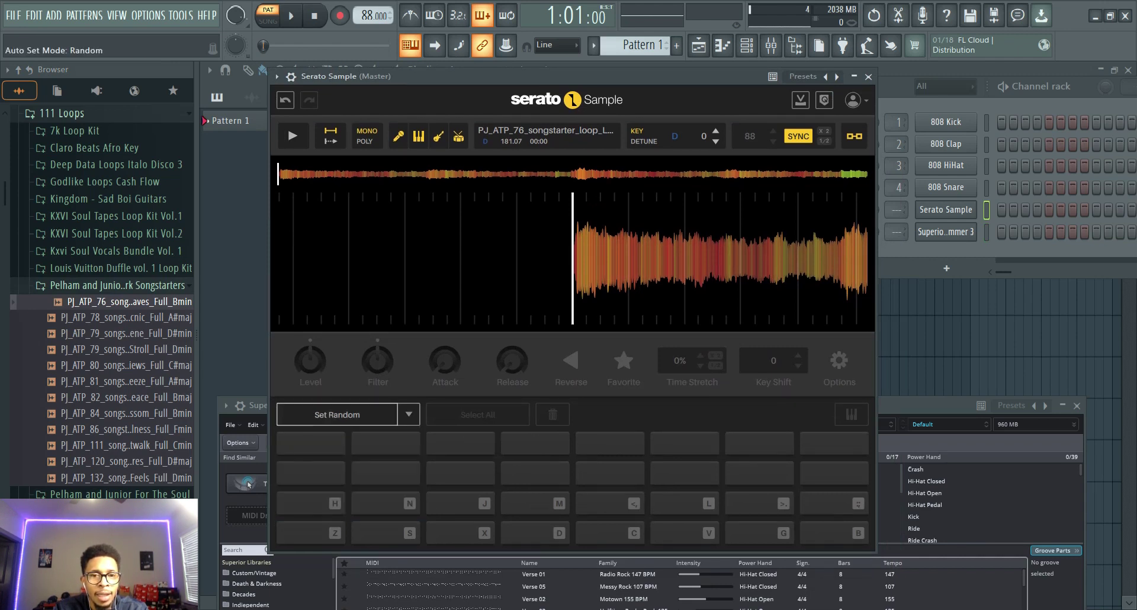
left_click(336, 415)
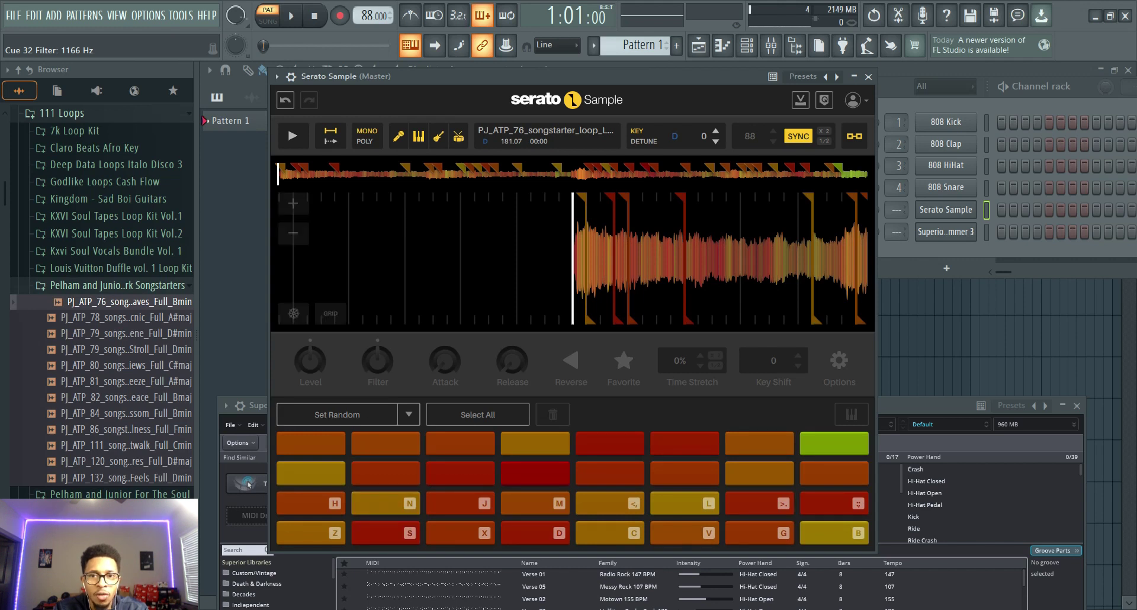
Step: Audition the sliced loop by playing a few Serato Sample pads, including Z and S
key("n")
key("z")
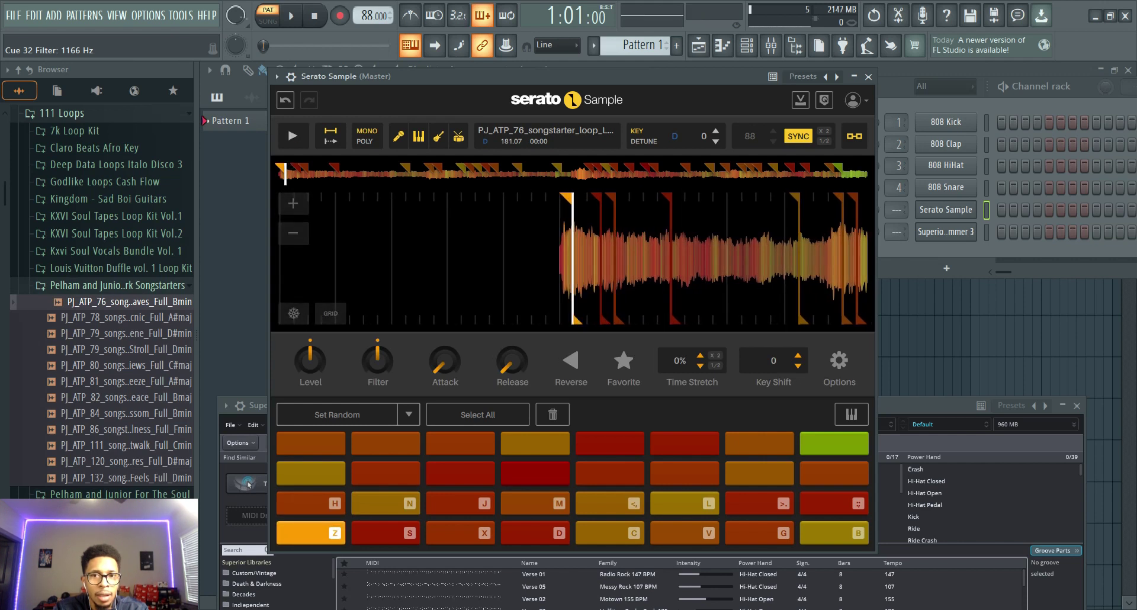
key("z")
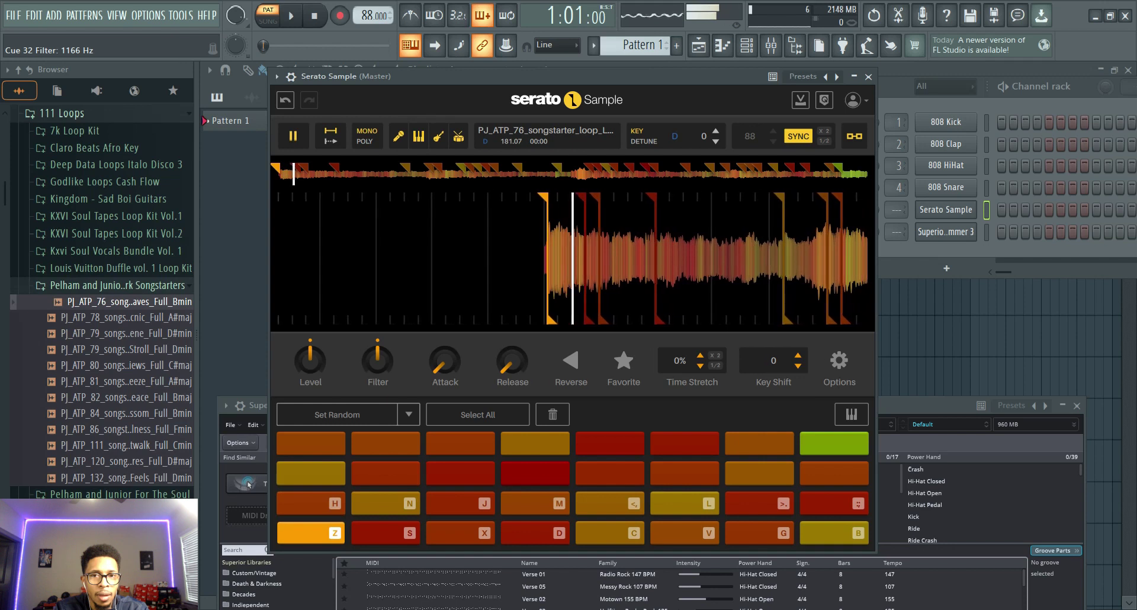
key("s")
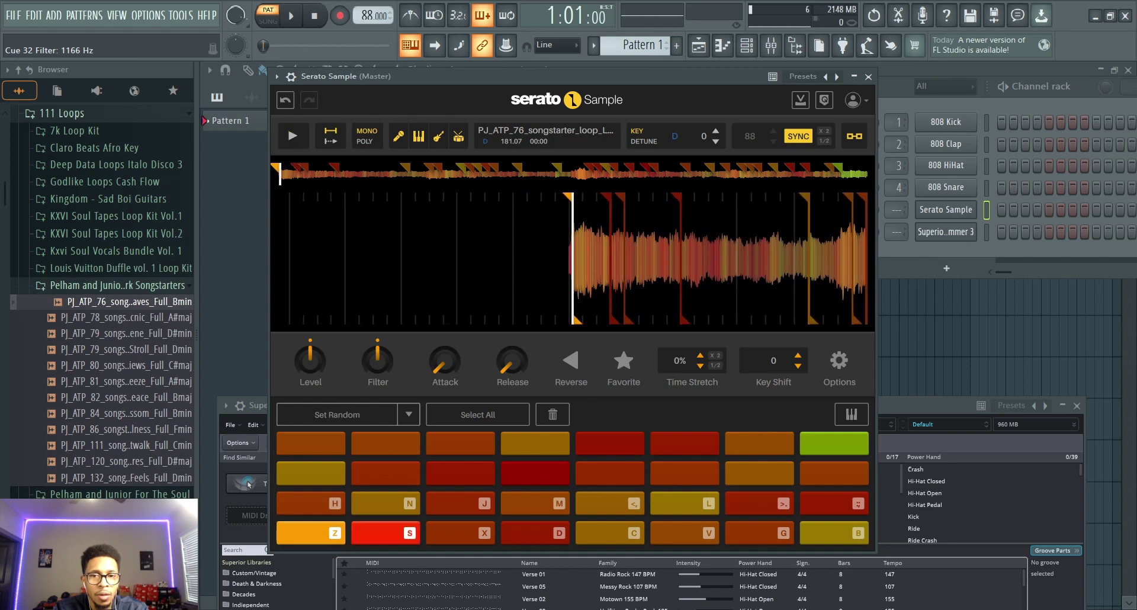
Step: Filter the Superior Drummer 3 grooves by Funk genre and Standard play style, and preview Verse 01 of Carefree 100 BPM
left_click_drag(247, 483, 246, 282)
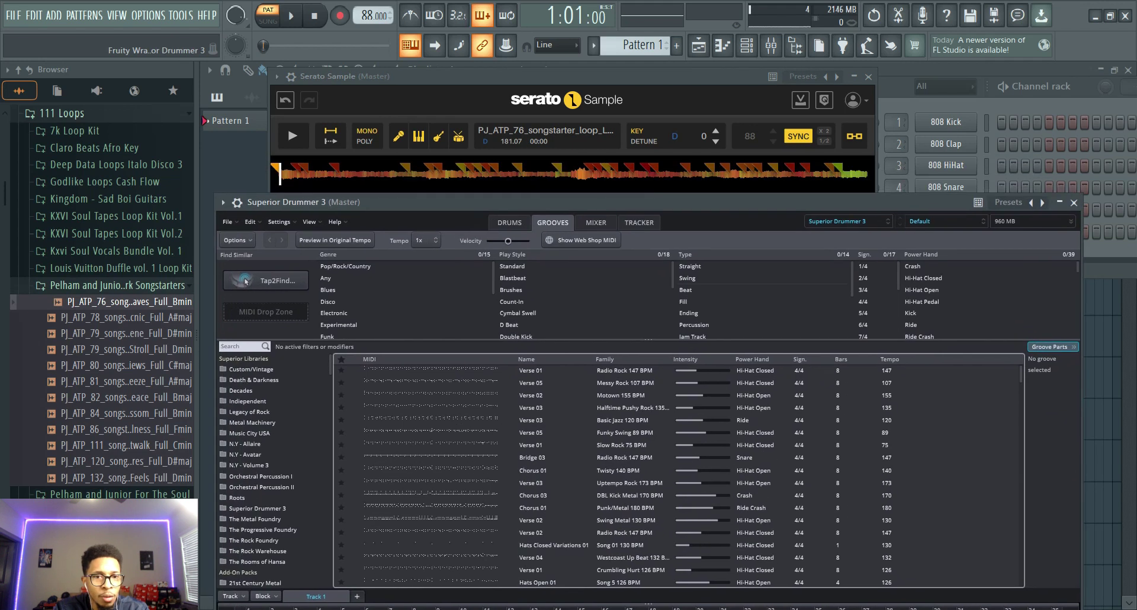
scroll(403, 301, "down", 3)
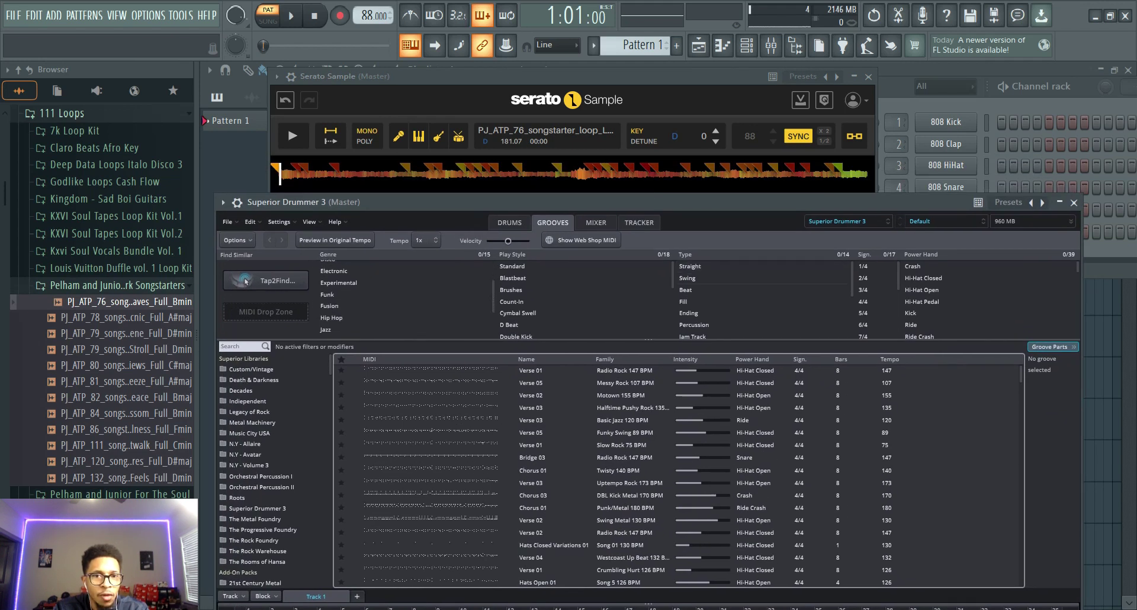
left_click(403, 286)
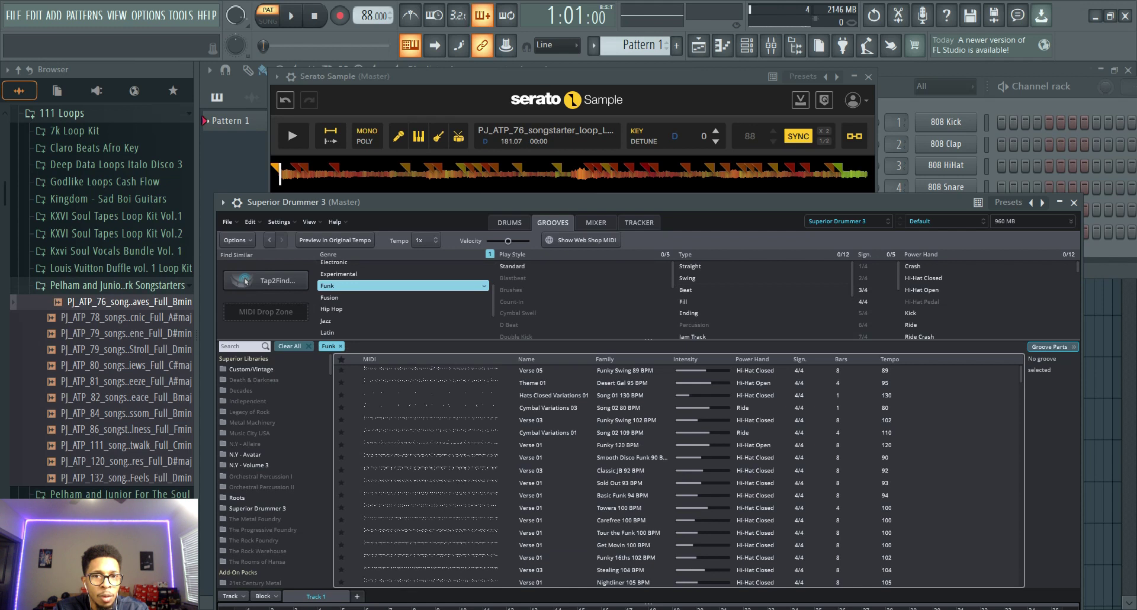
left_click(513, 266)
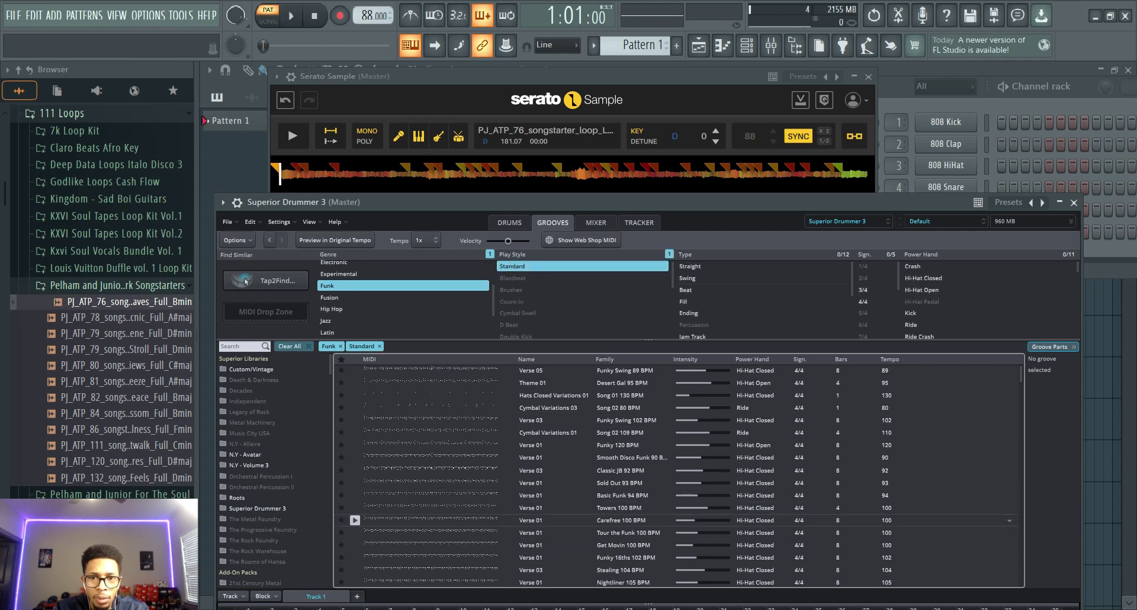
left_click(355, 521)
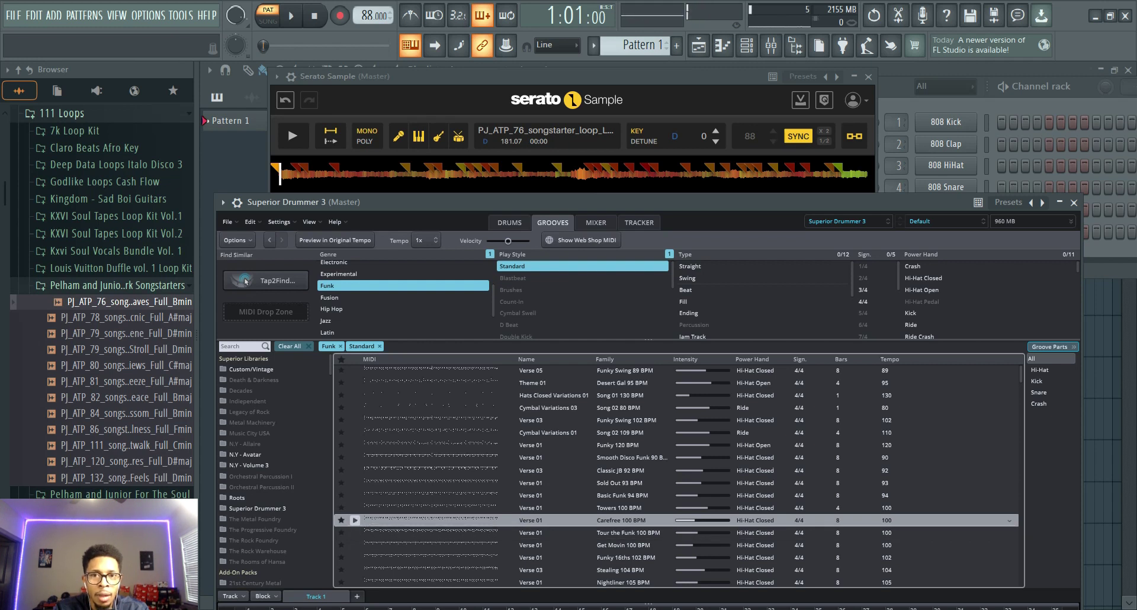
Step: Show the drum kit in Superior Drummer 3 and open the Dirt Kicks (Vol. 2) folder of Apollo Brown - Dirt in The Cracks Vol. 2
left_click(509, 222)
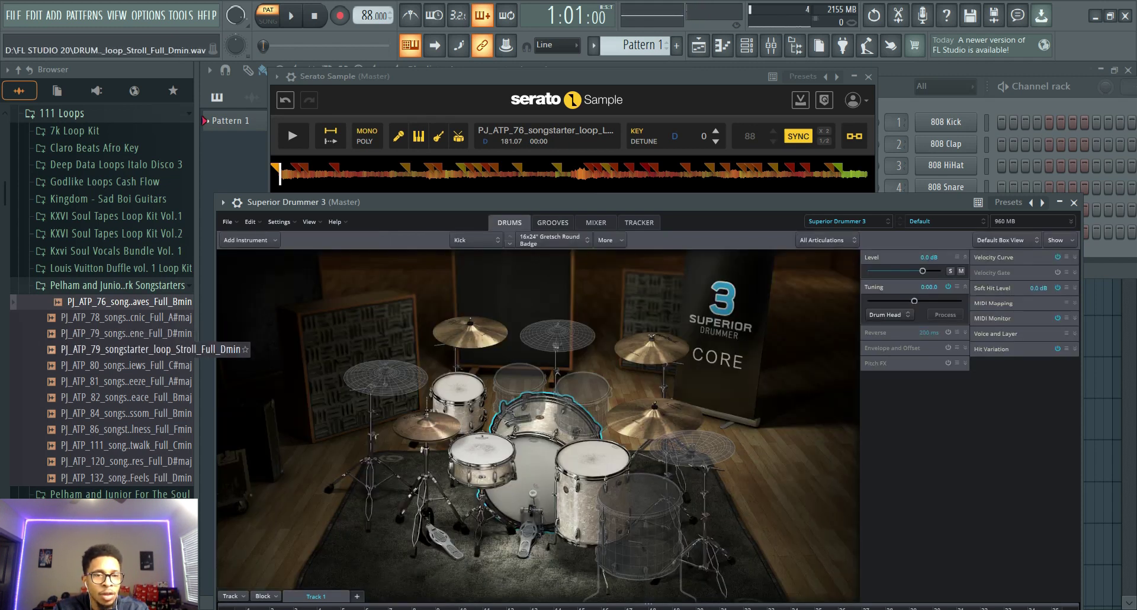
scroll(112, 231, "down", 15)
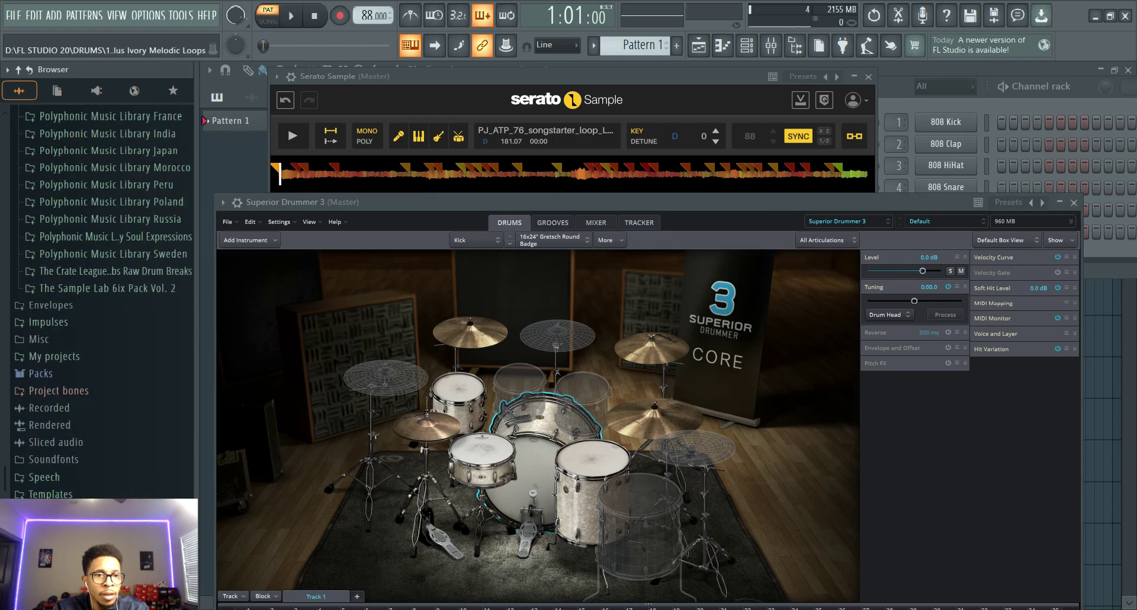
scroll(113, 267, "up", 5)
left_click(118, 243)
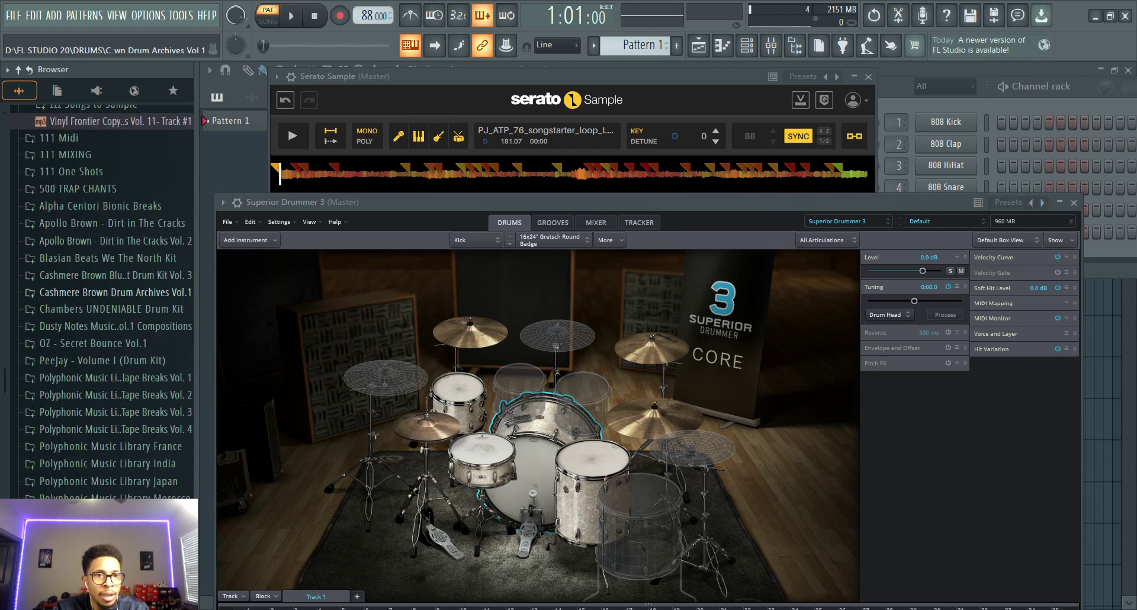
left_click(121, 378)
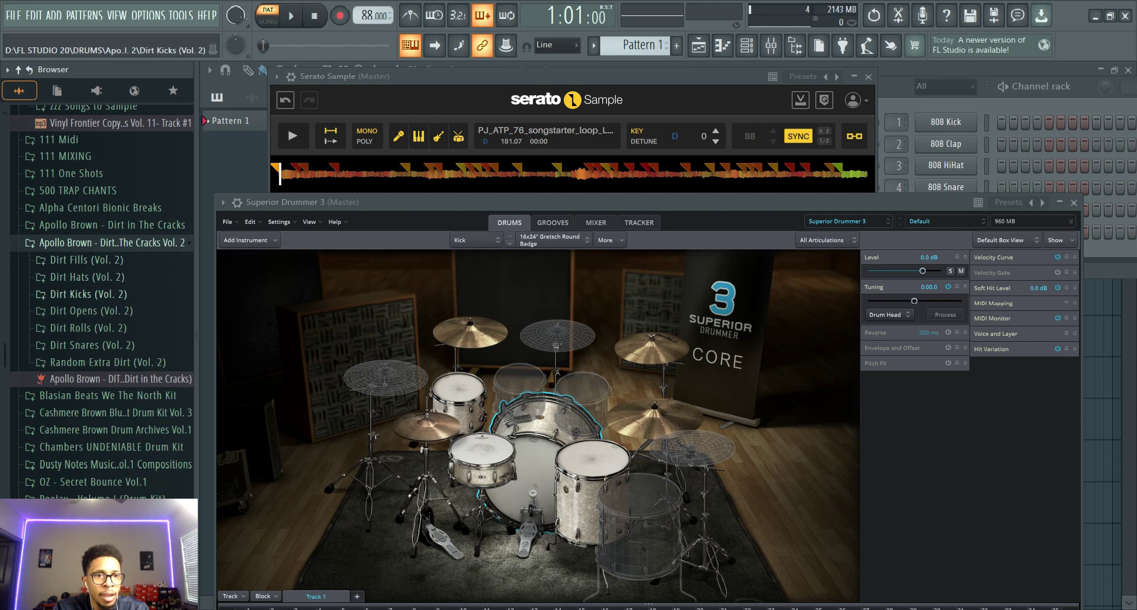
left_click(84, 294)
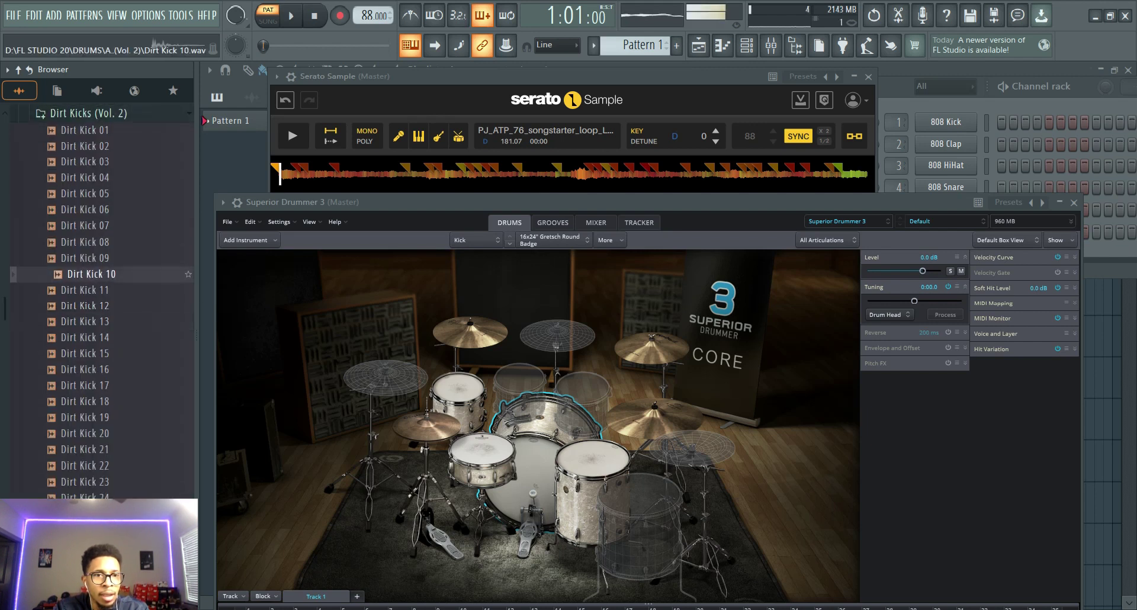
Step: Audition several Dirt Kick samples and import Dirt Kick 02.wav to replace the kit's kick drum
left_click(89, 194)
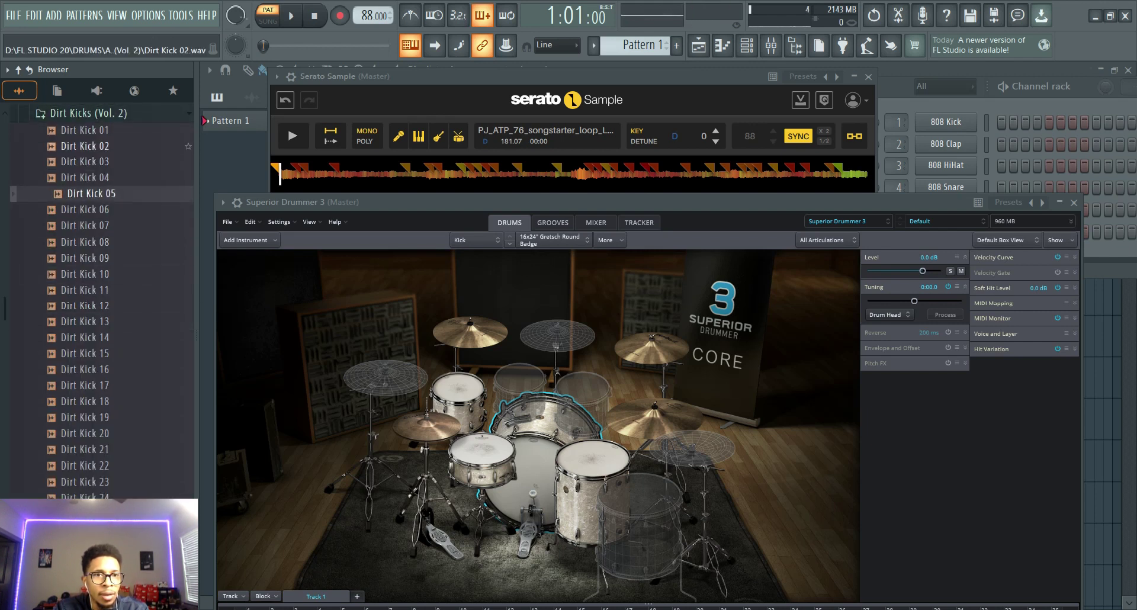
left_click(84, 131)
left_click(92, 146)
left_click(92, 146)
left_click(91, 146)
left_click_drag(87, 146, 546, 467)
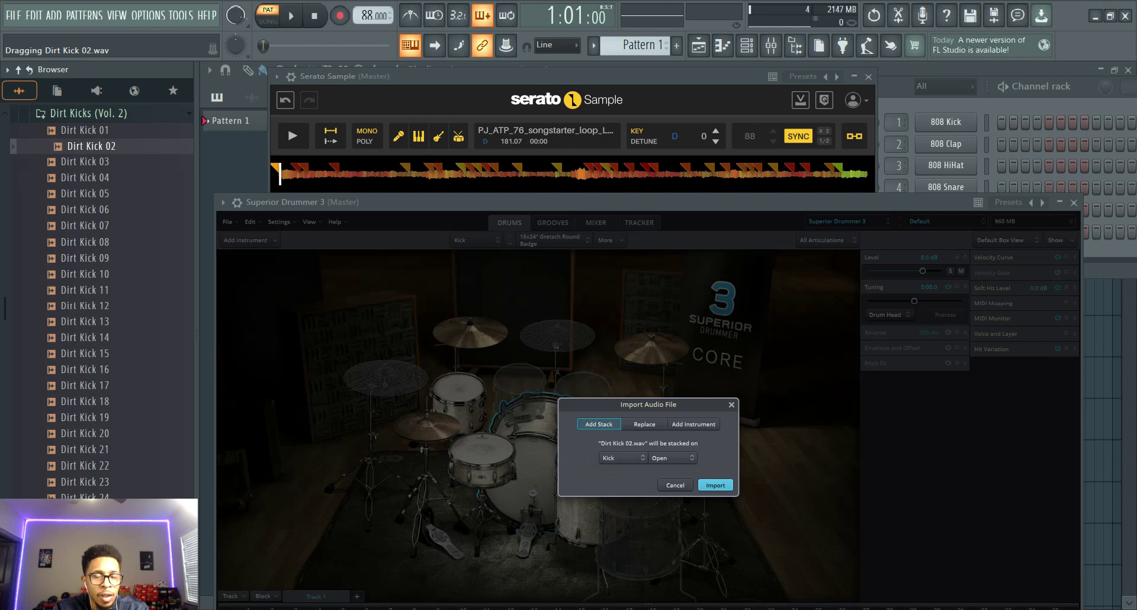
left_click(644, 424)
left_click(715, 485)
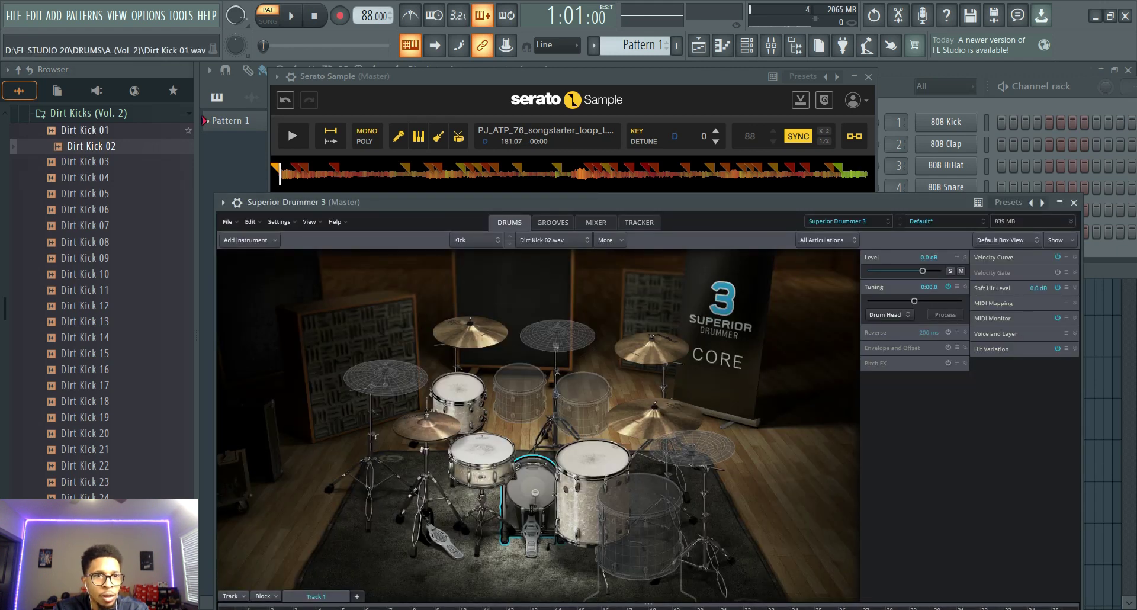
Step: Audition samples in the Dirt Snares (Vol. 2) folder and import Dirt Snare 15.wav to replace the kit's snare
left_click(88, 113)
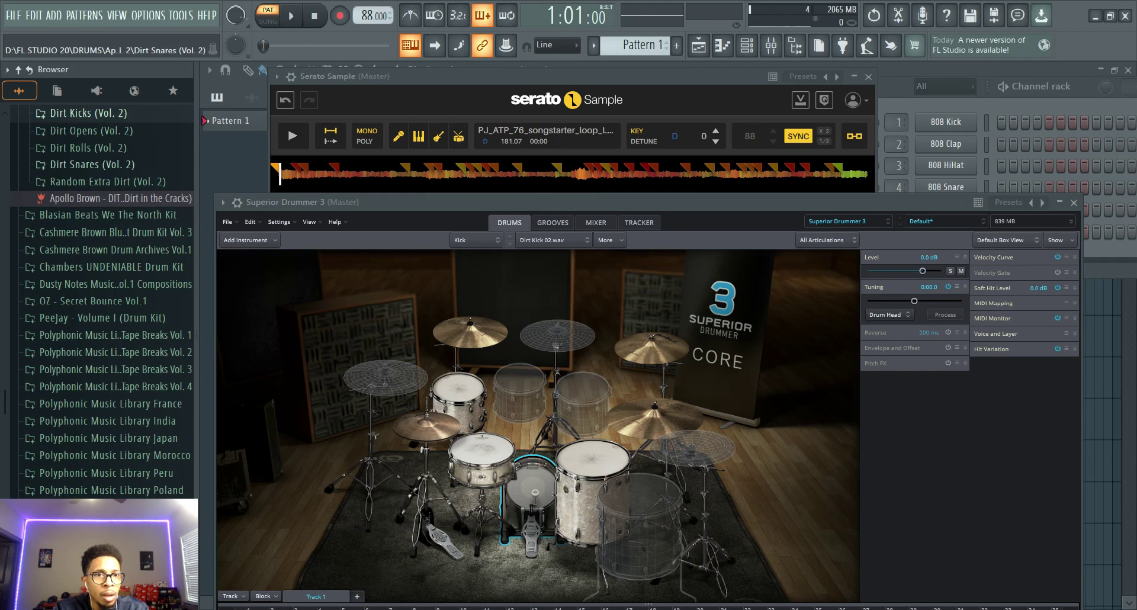
left_click(92, 164)
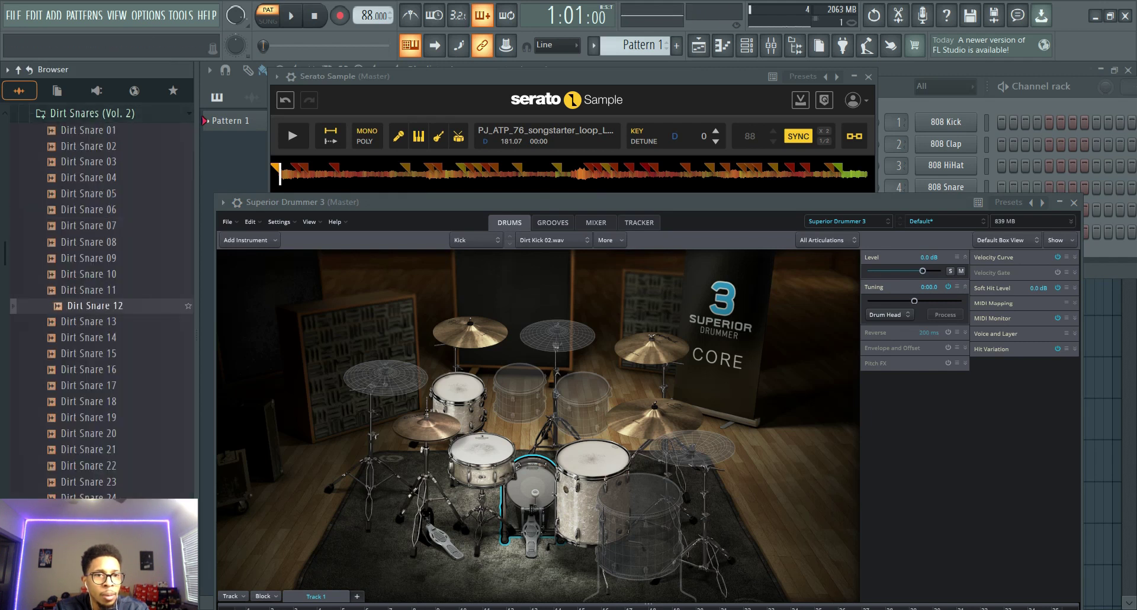
left_click(94, 338)
left_click_drag(95, 354, 474, 485)
left_click(644, 424)
left_click(715, 485)
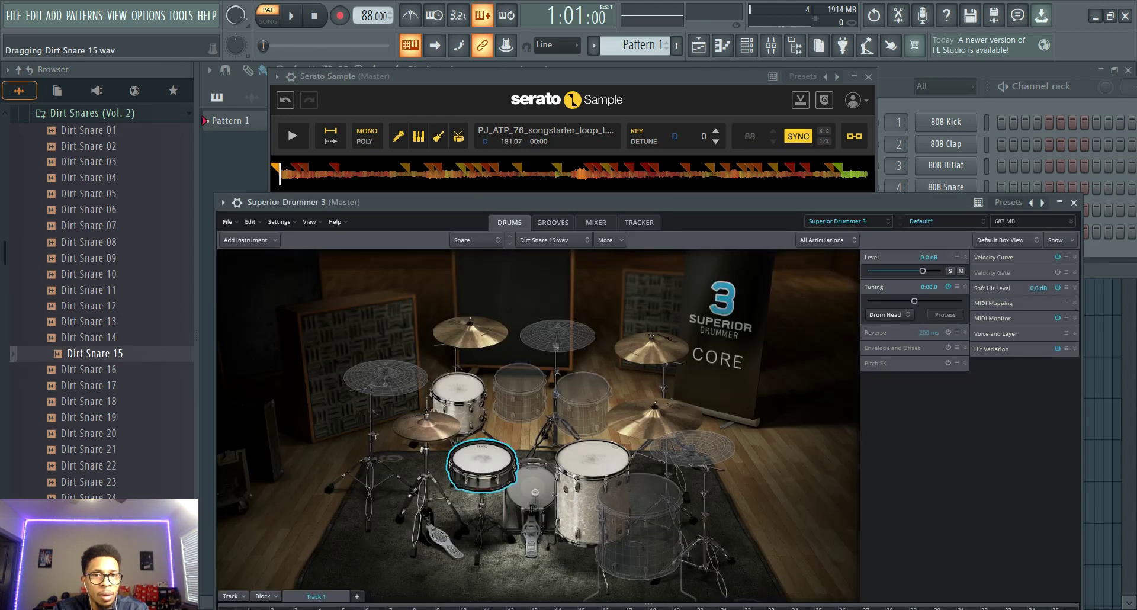
Step: Preview the funk grooves with the new kit sounds, including Verse 01 of Funky 120 BPM and Verse 02 of Basic Funk 94 BPM
left_click(553, 223)
key("space")
key("space")
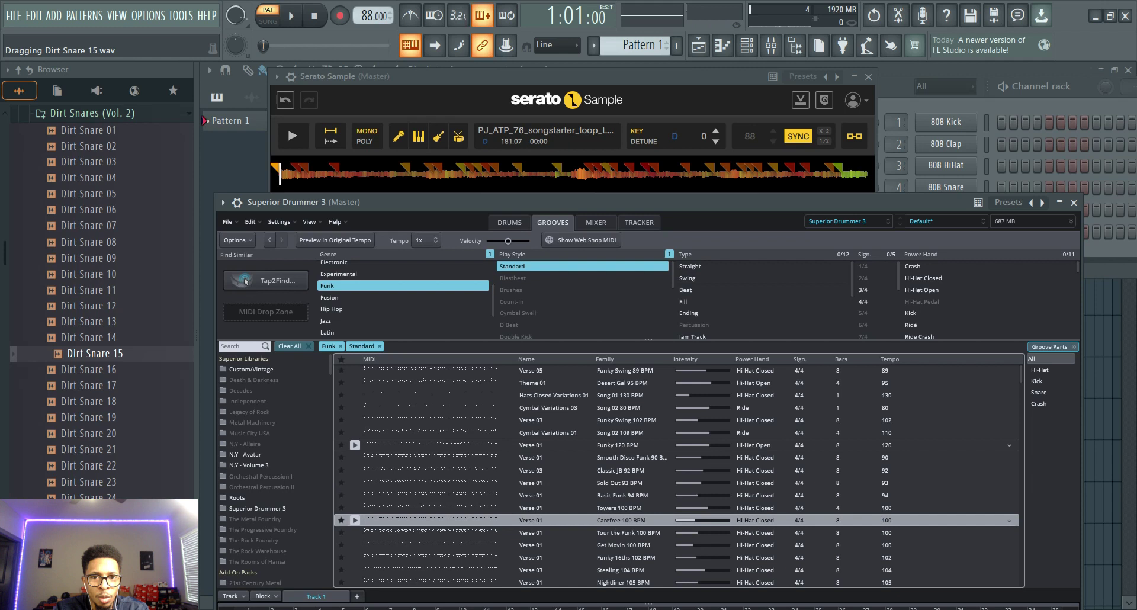
left_click(617, 444)
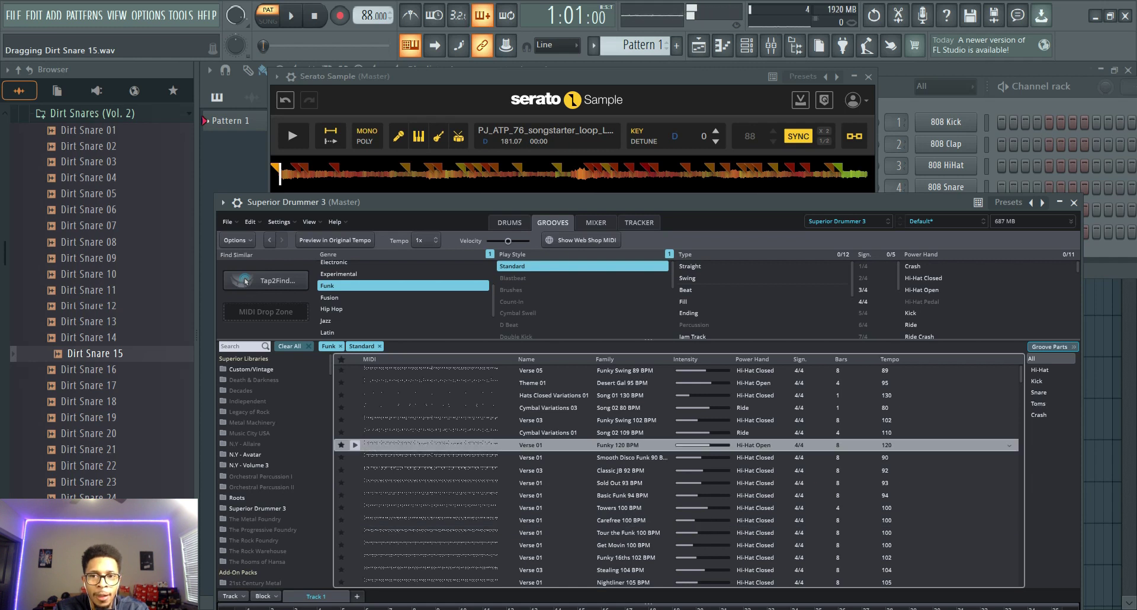
scroll(533, 474, "down", 4)
scroll(533, 484, "down", 5)
left_click(533, 509)
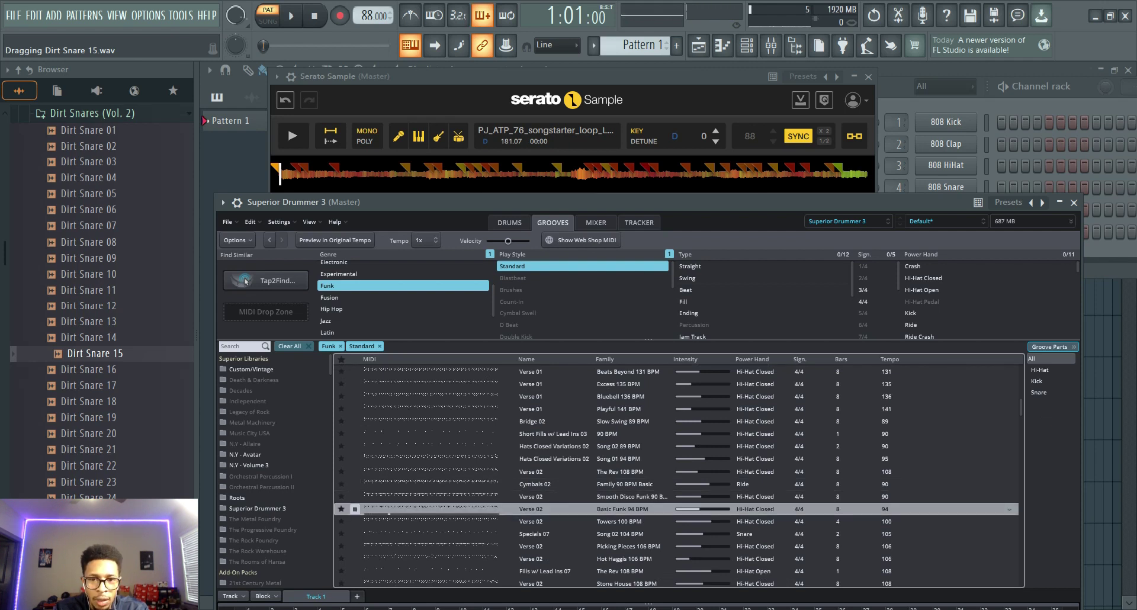
key("space")
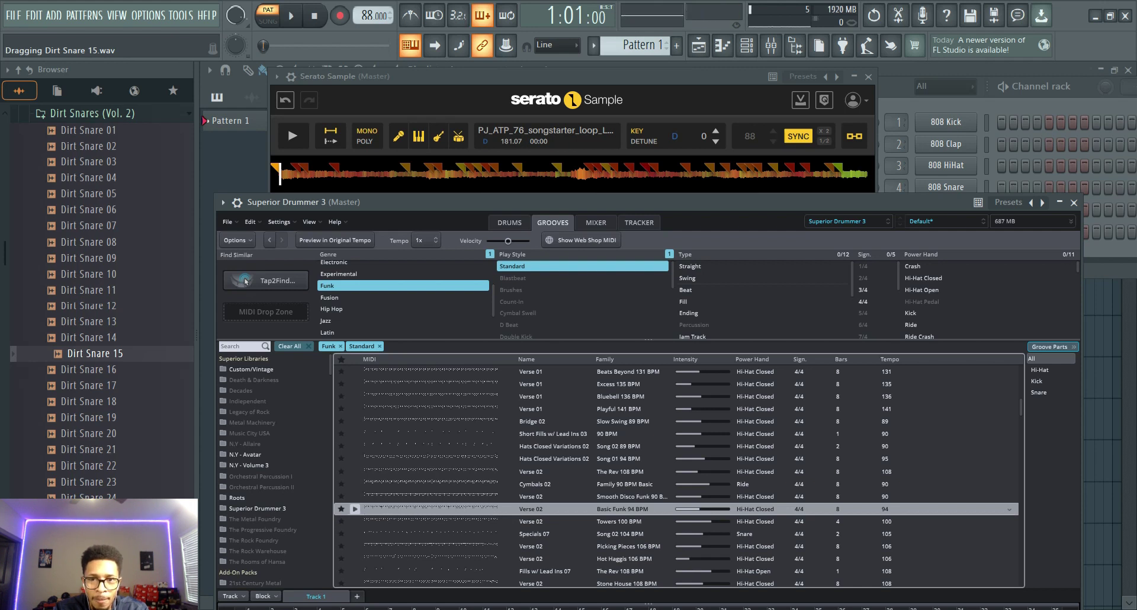
Step: Preview the consecutive grooves from Bridge 02 of Slow Swing 89 BPM through Verse 02 of Basic Funk 94 BPM
left_click(355, 421)
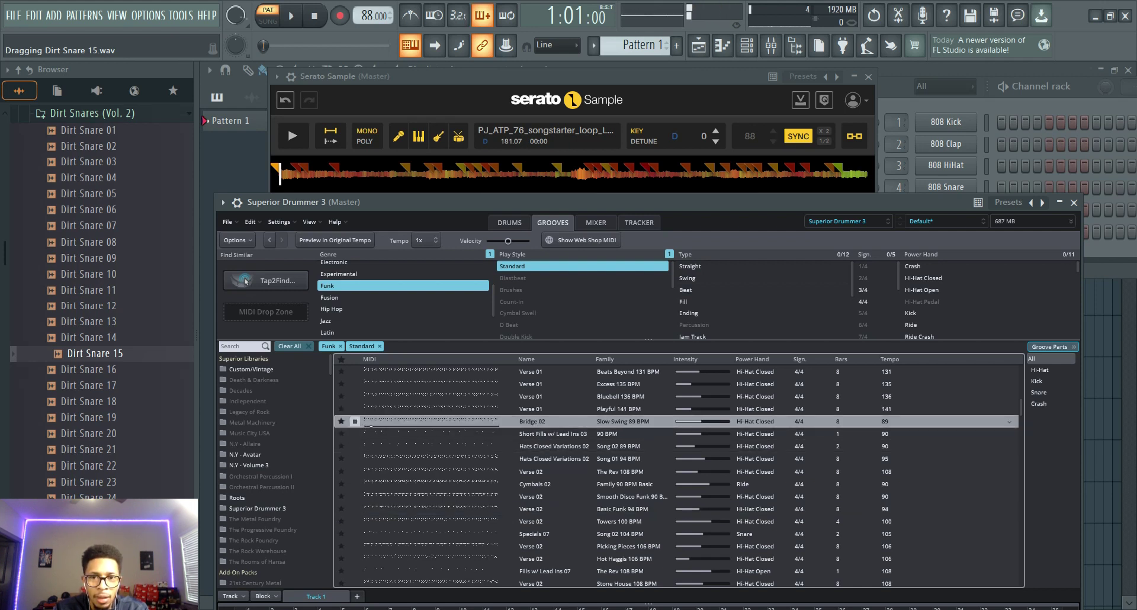
key("space")
key("Down")
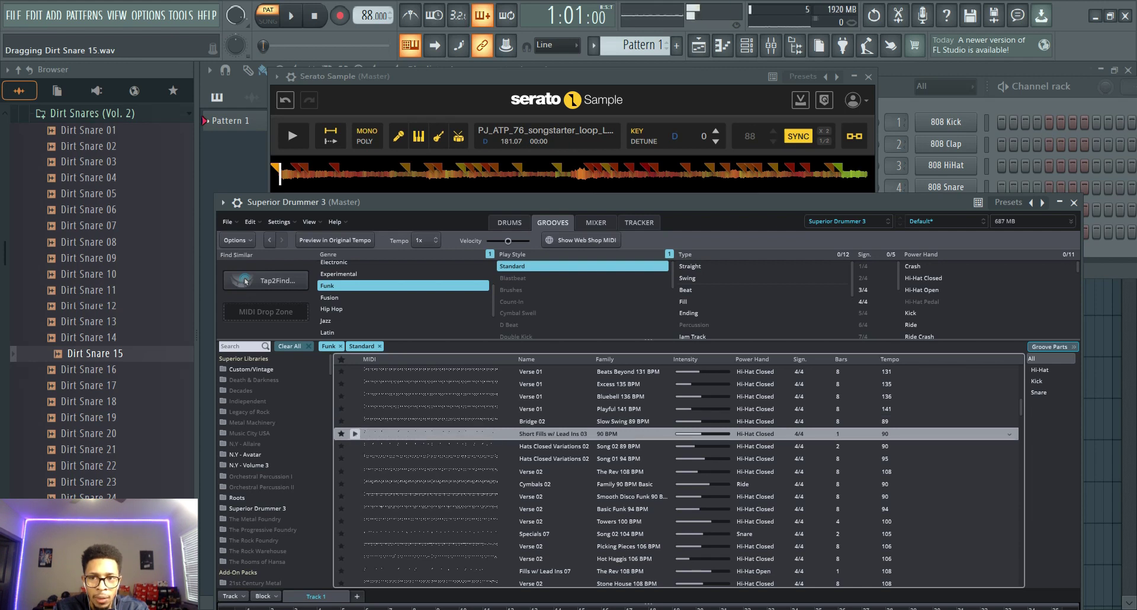
key("Down")
key("Down")
key("Down")
key("Down")
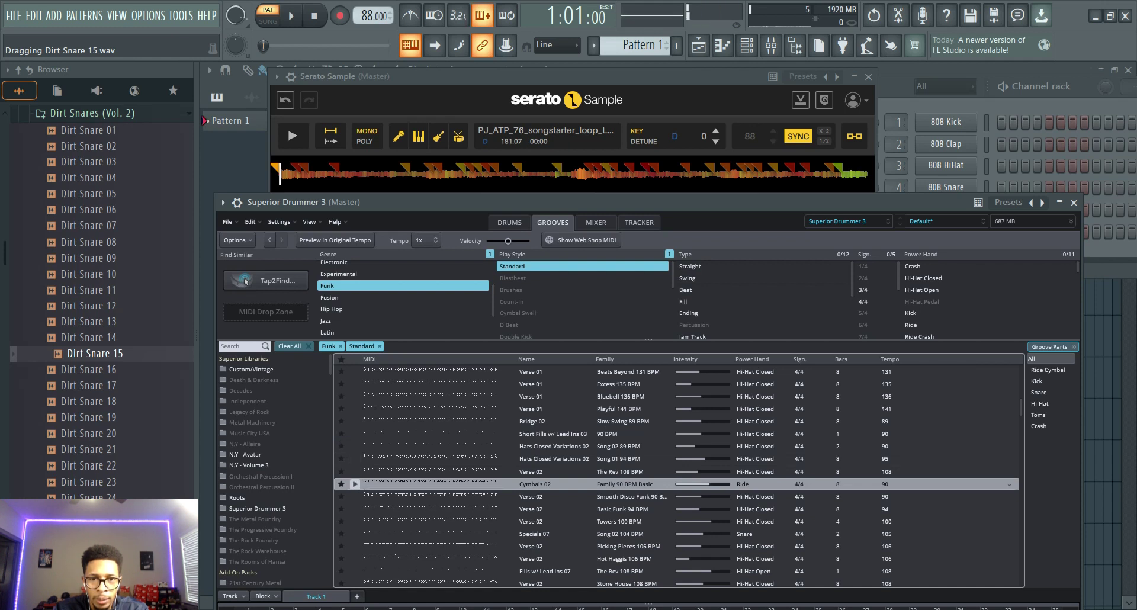
key("Down")
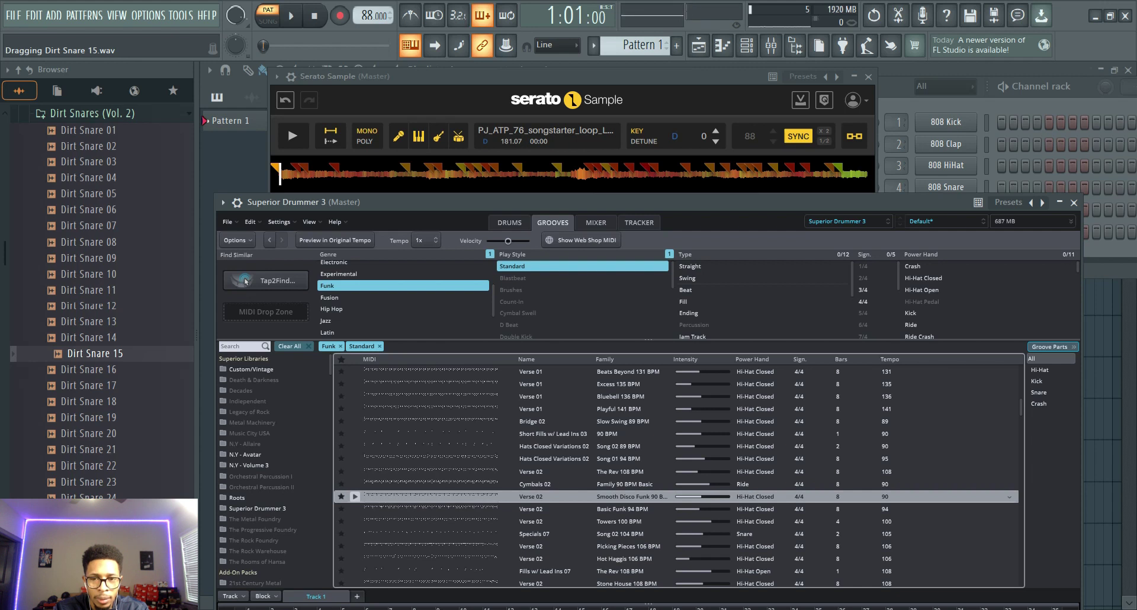
key("Down")
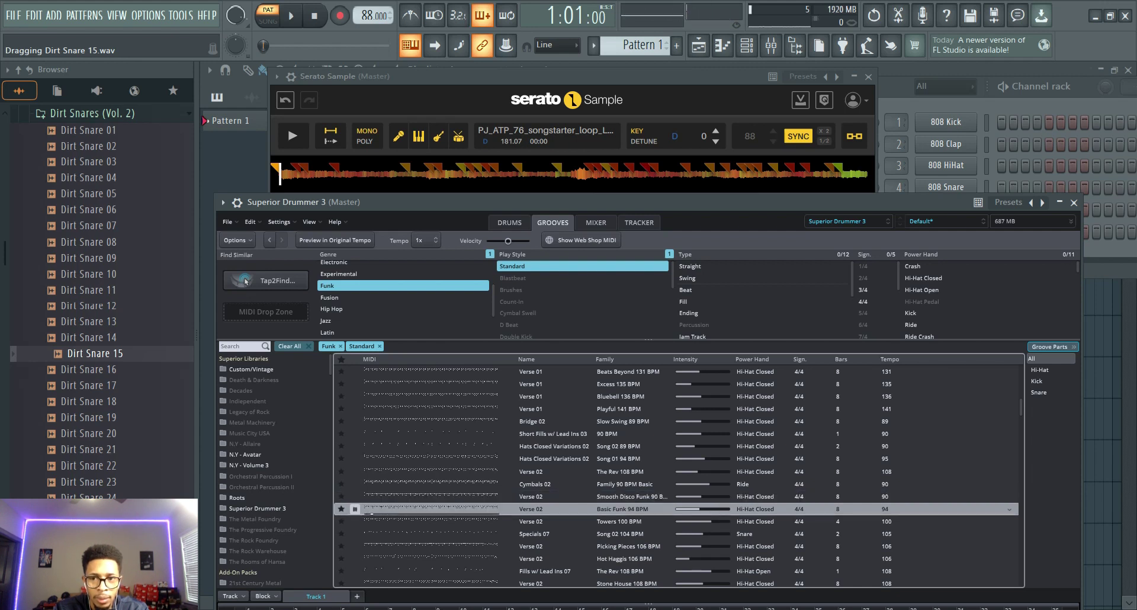
Step: Preview Beats 05 of Funky Pop 87 BPM, place it at the start of Track 1 and trim it to four bars
scroll(415, 509, "down", 3)
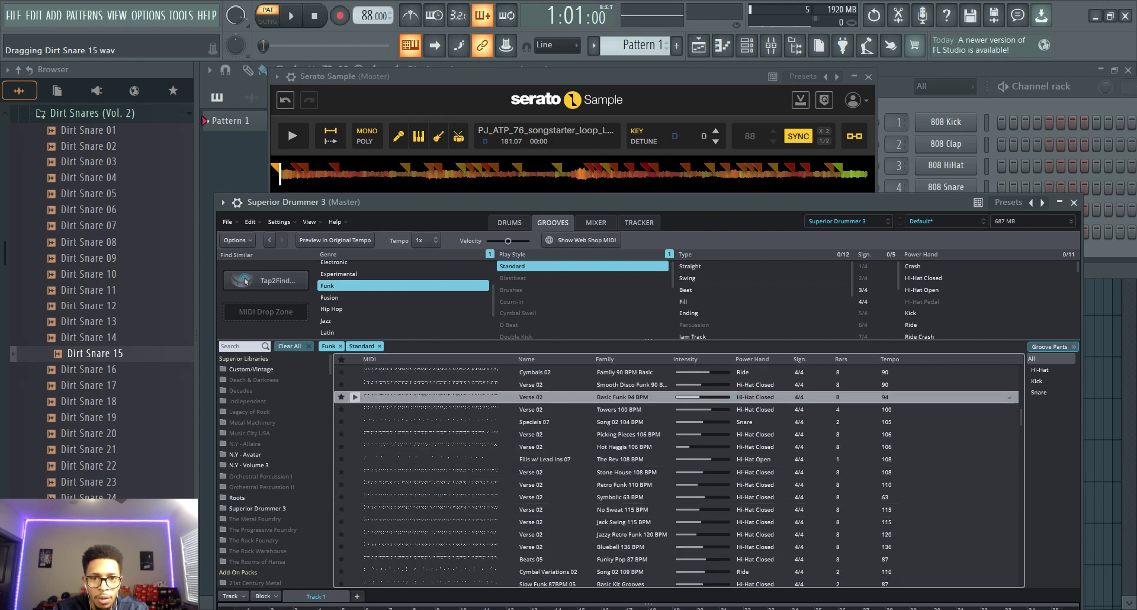
left_click(355, 559)
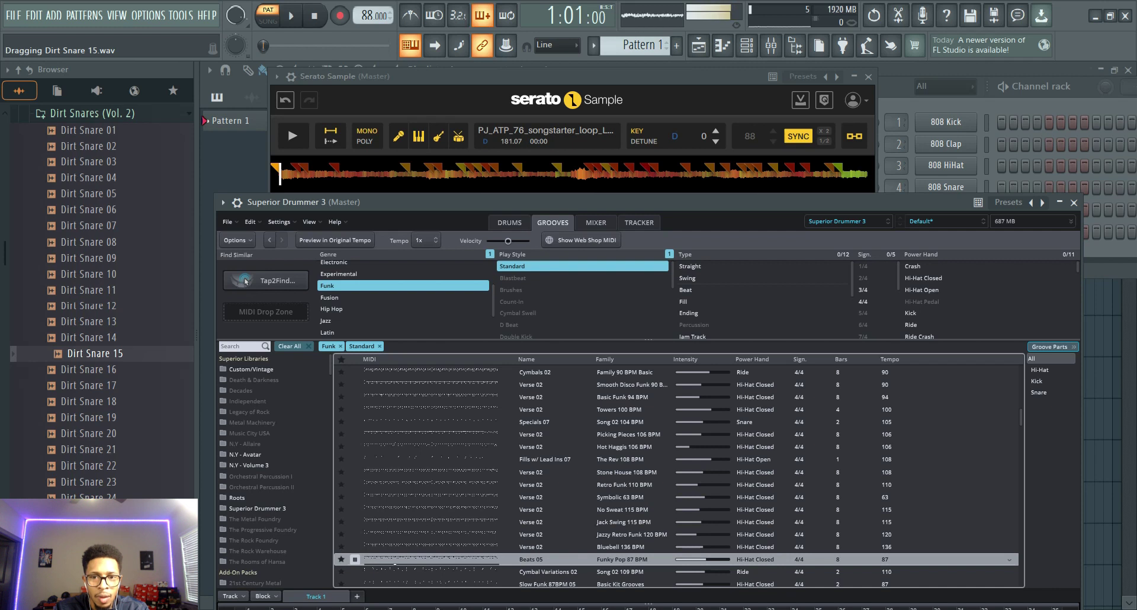
left_click_drag(592, 202, 603, 80)
left_click_drag(450, 438, 260, 517)
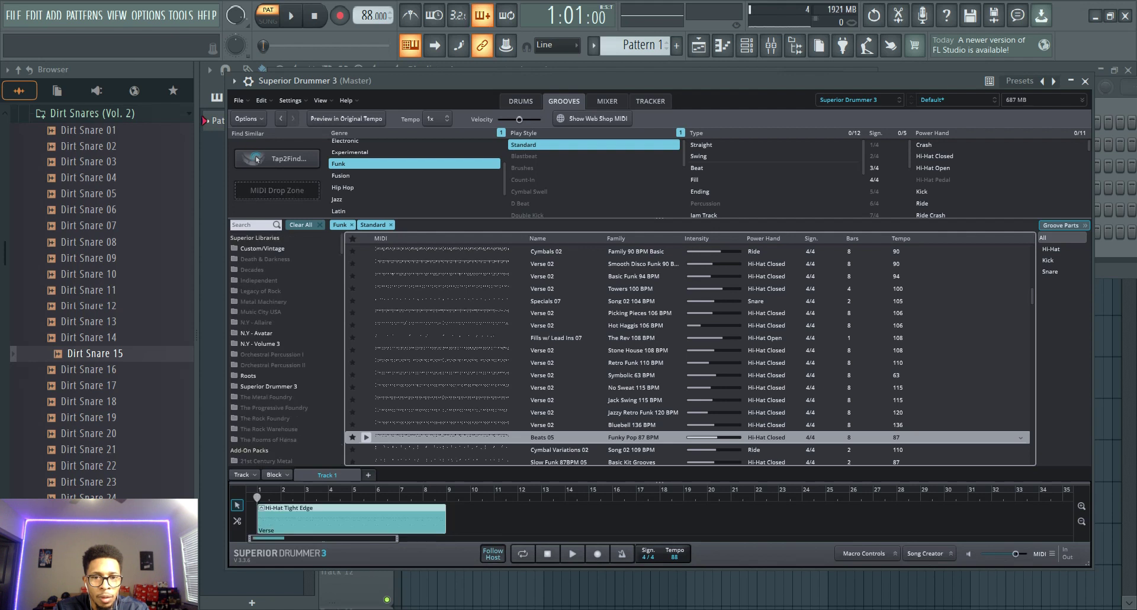
left_click_drag(445, 519, 351, 519)
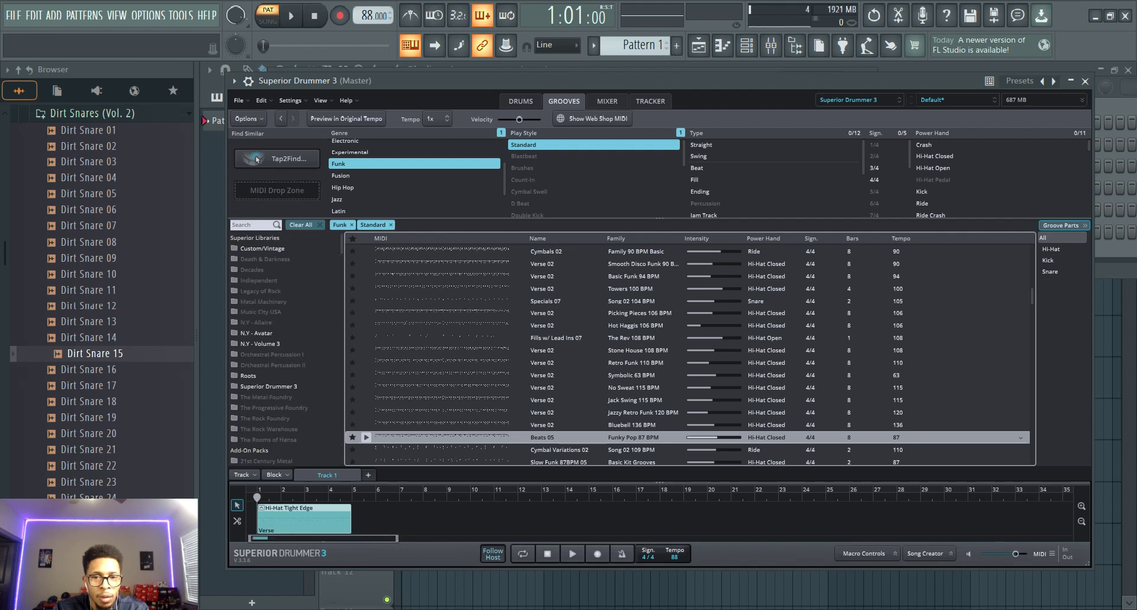
Step: Transfer the four-bar groove's MIDI to the Superior Drummer 3 channel in the Channel rack and remove the block from Track 1
left_click_drag(368, 80, 286, 70)
left_click_drag(237, 508, 779, 339)
left_click_drag(1008, 247, 1029, 231)
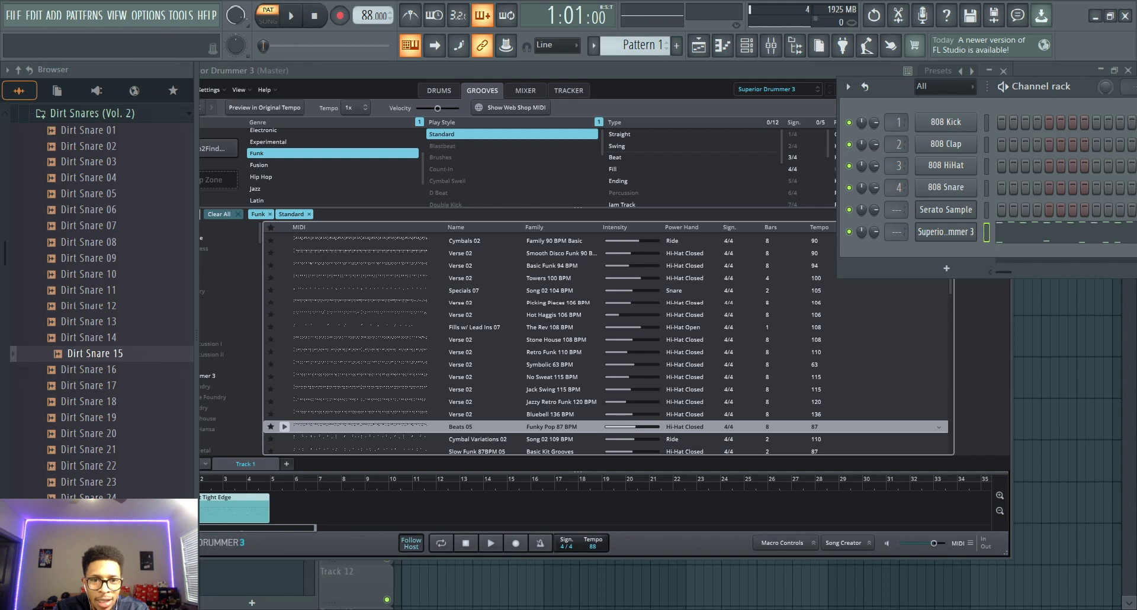
right_click(241, 503)
mouse_move(297, 402)
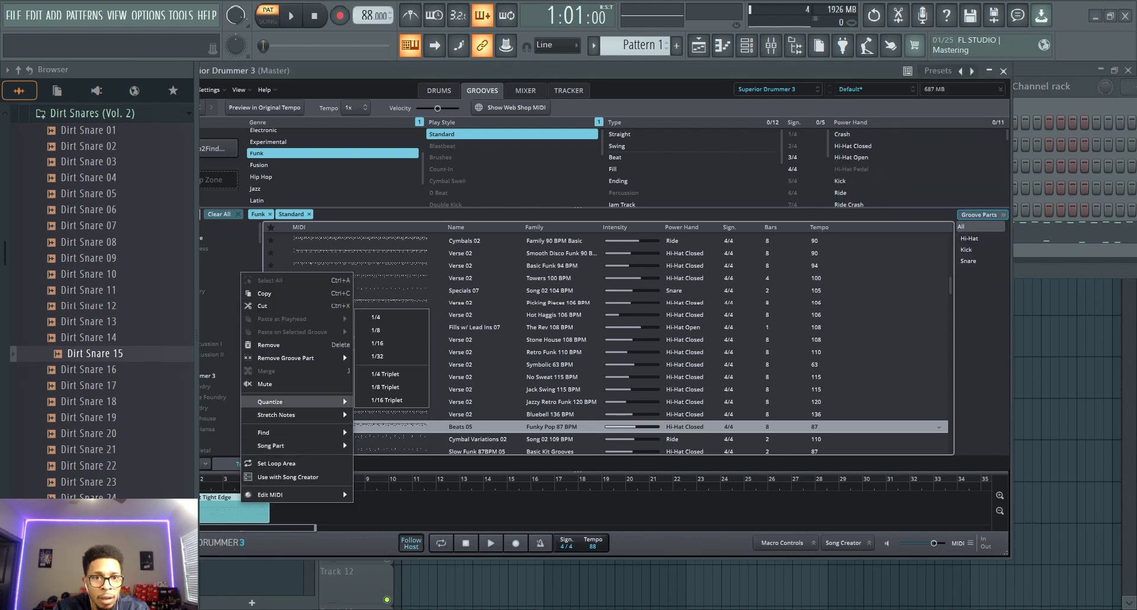
left_click(268, 345)
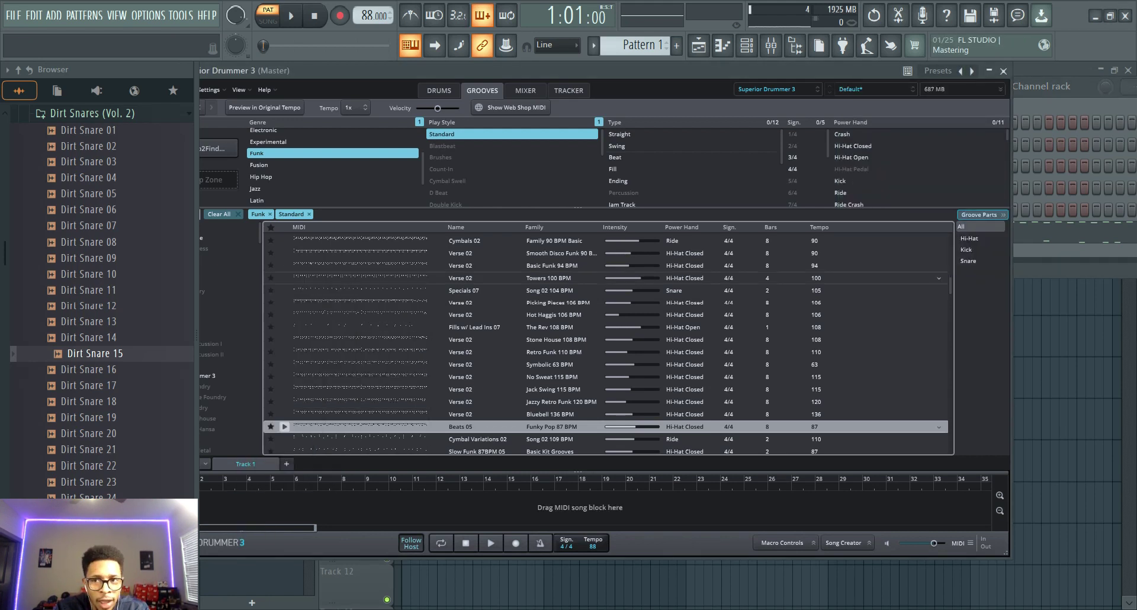
key("F6")
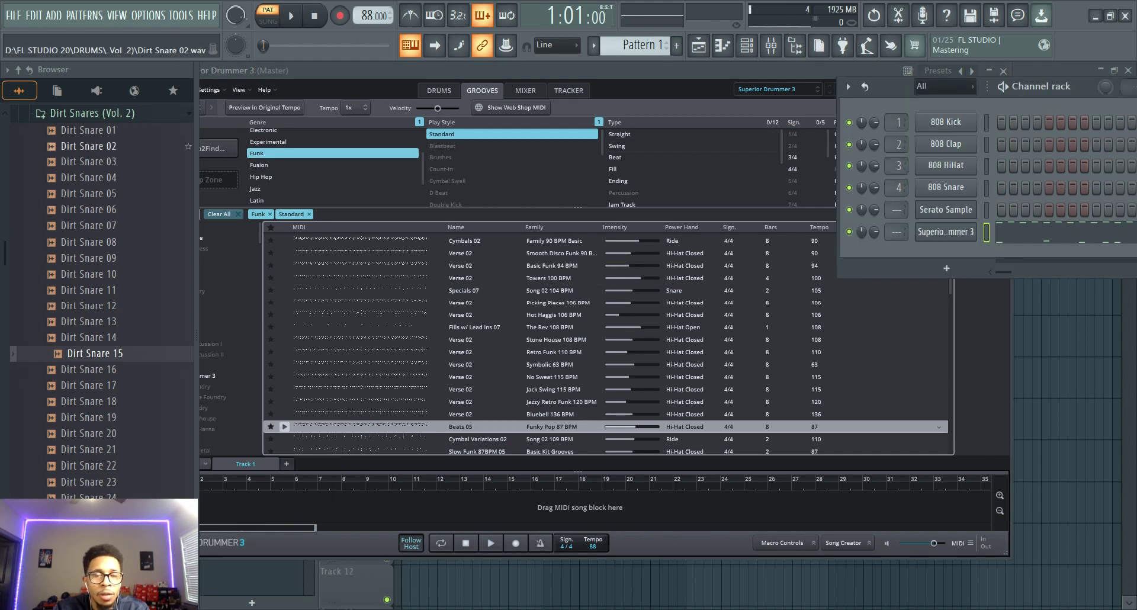
Step: Stack PJ - O'Brien (Kick).wav from PeeJay - Volume I on the kit kick's Hit articulation, and play the pattern to check it
left_click(92, 113)
left_click(438, 90)
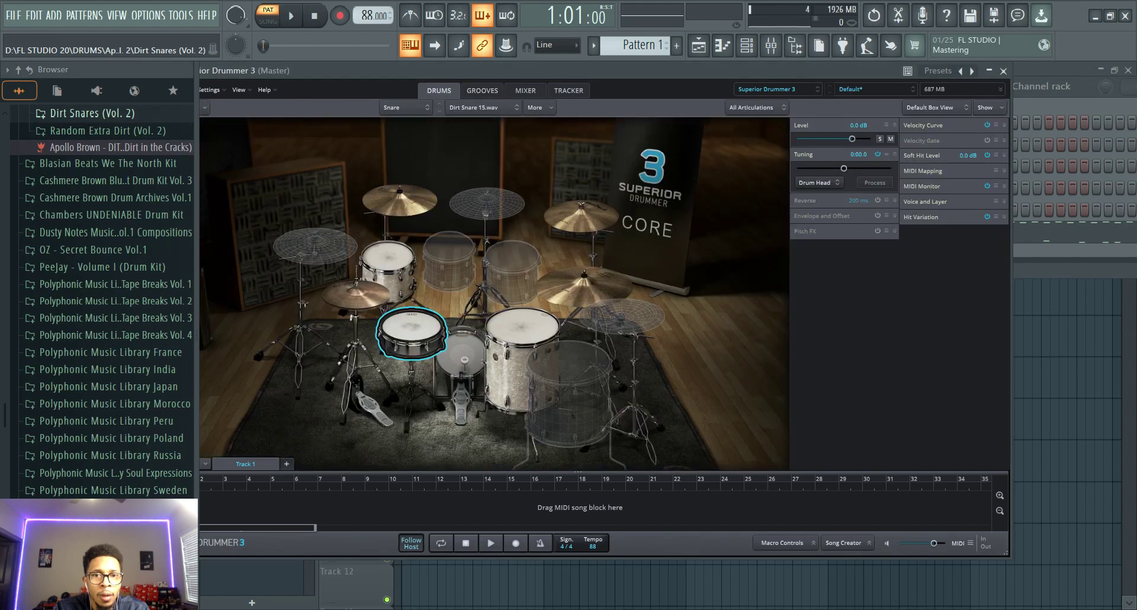
left_click(464, 357)
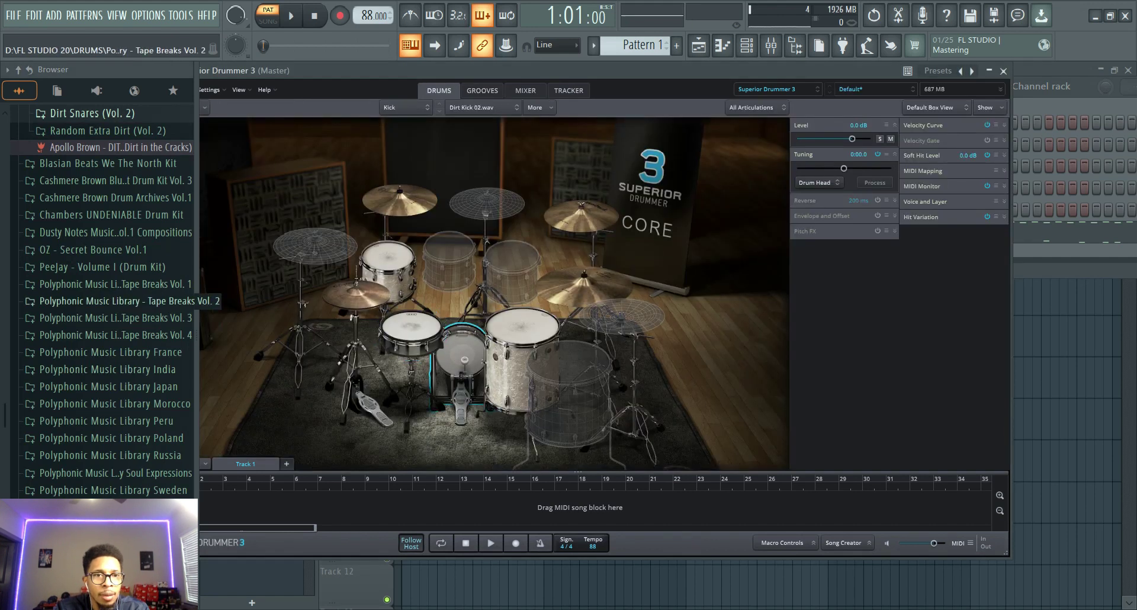
left_click(101, 266)
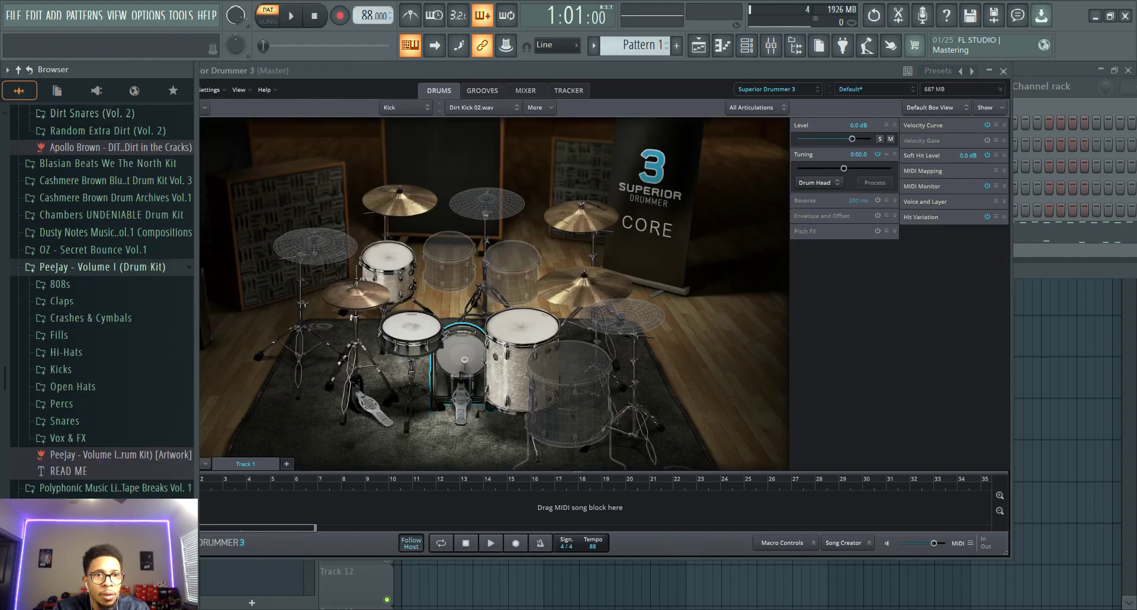
left_click(89, 369)
left_click_drag(100, 353, 465, 380)
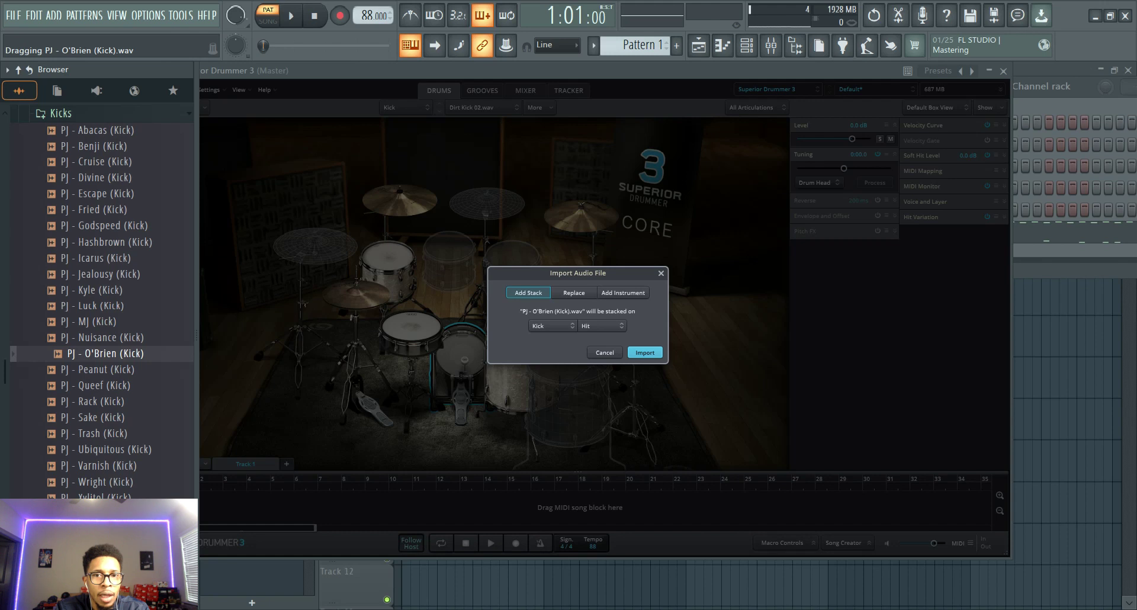
key("Return")
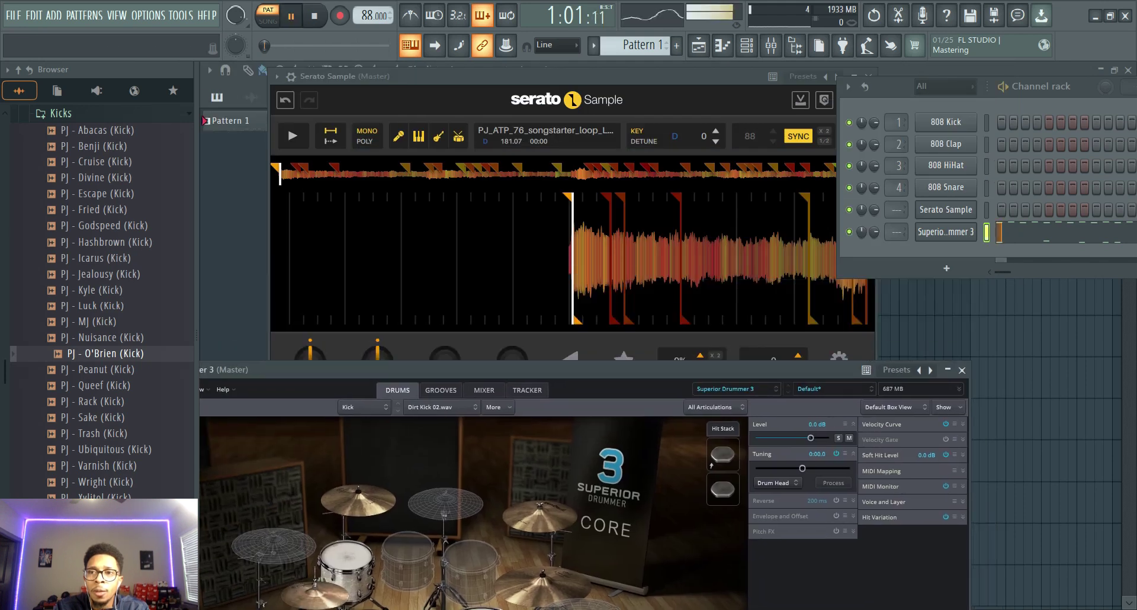
key("space")
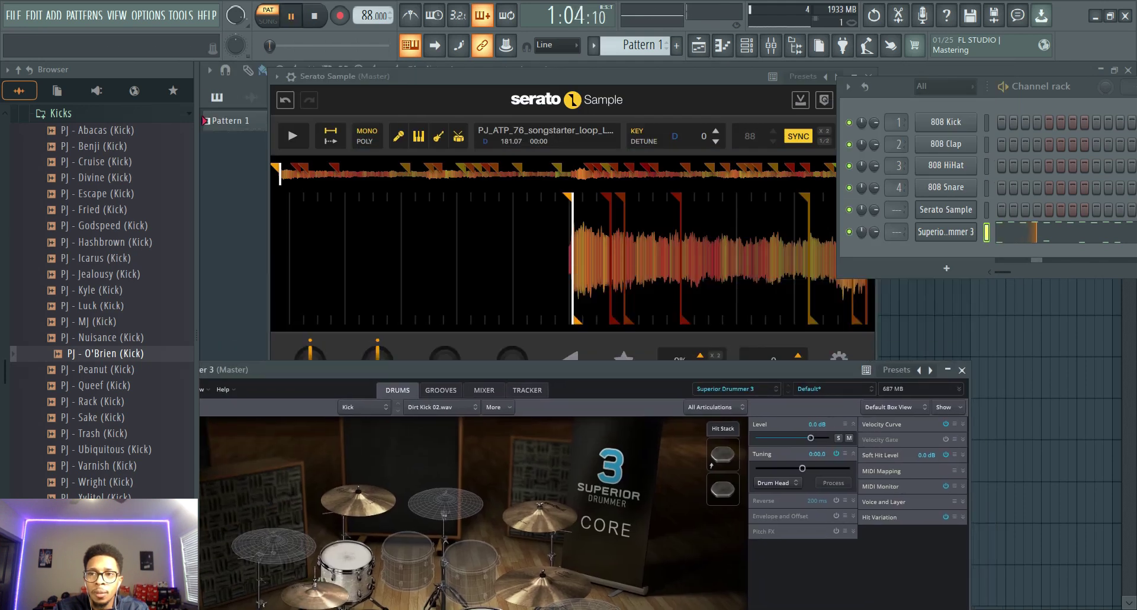
key("space")
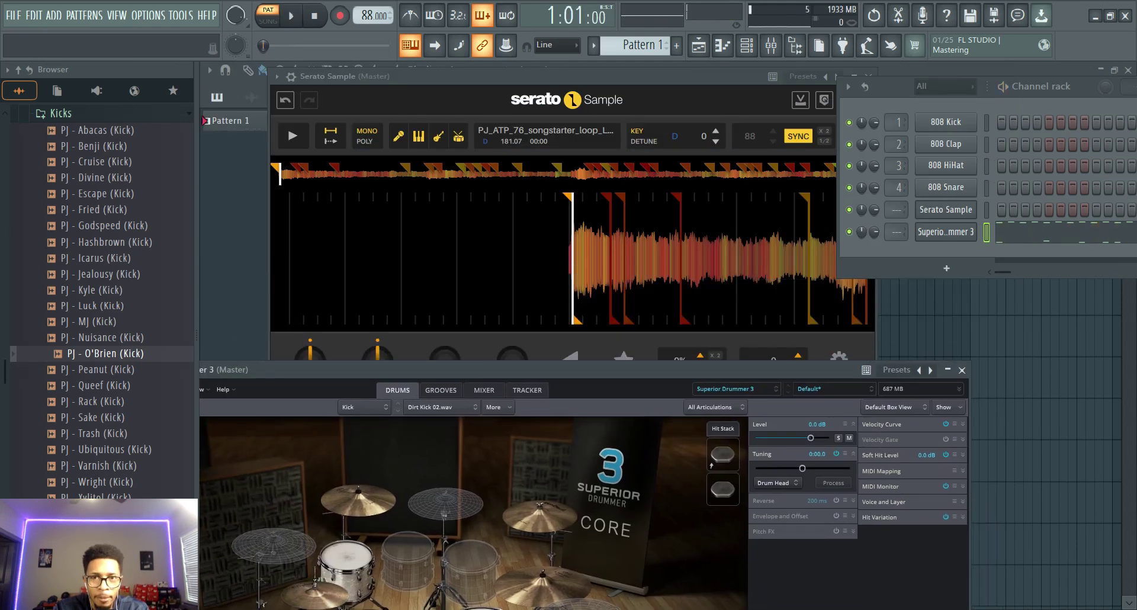
Step: Open the Serato Sample channel's piano roll, audition the low chops and place a one-beat C3 note at the start of bar 1
left_click(986, 210)
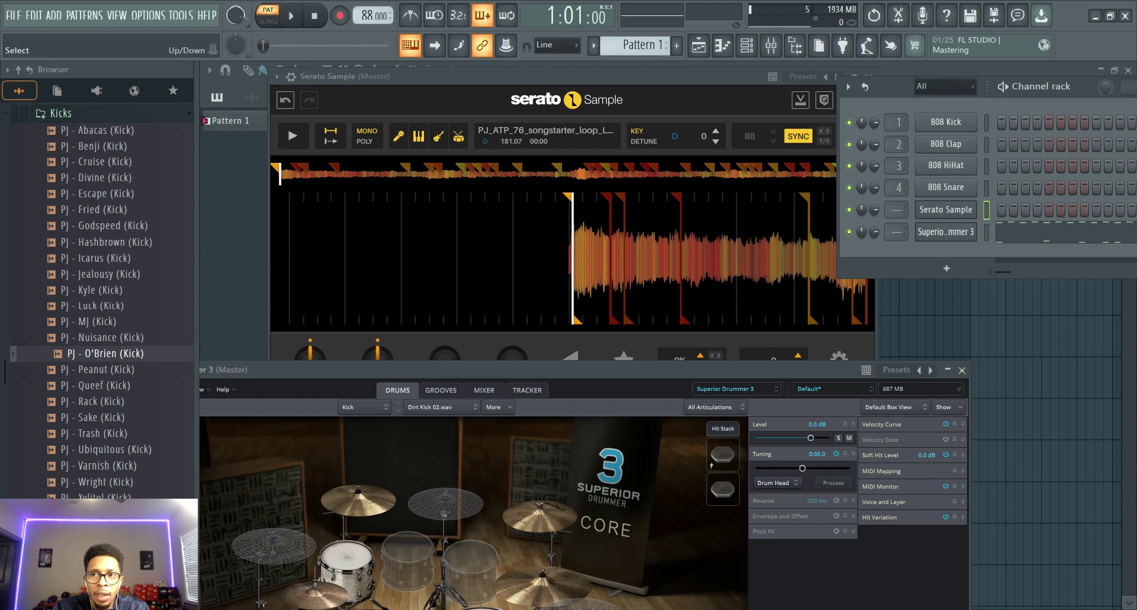
key("F7")
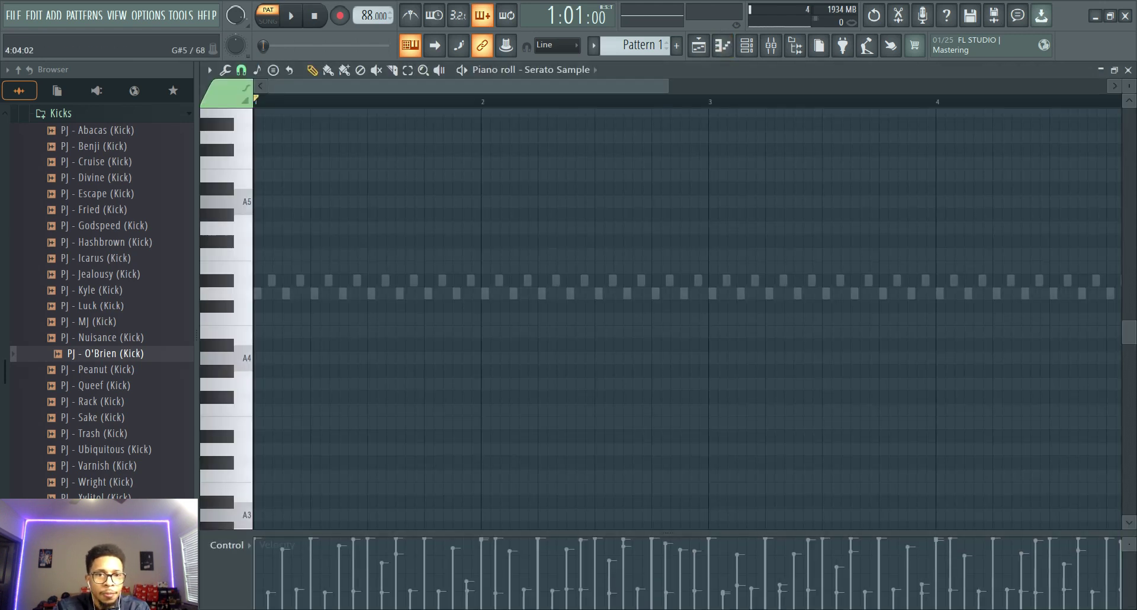
scroll(342, 384, "down", 5)
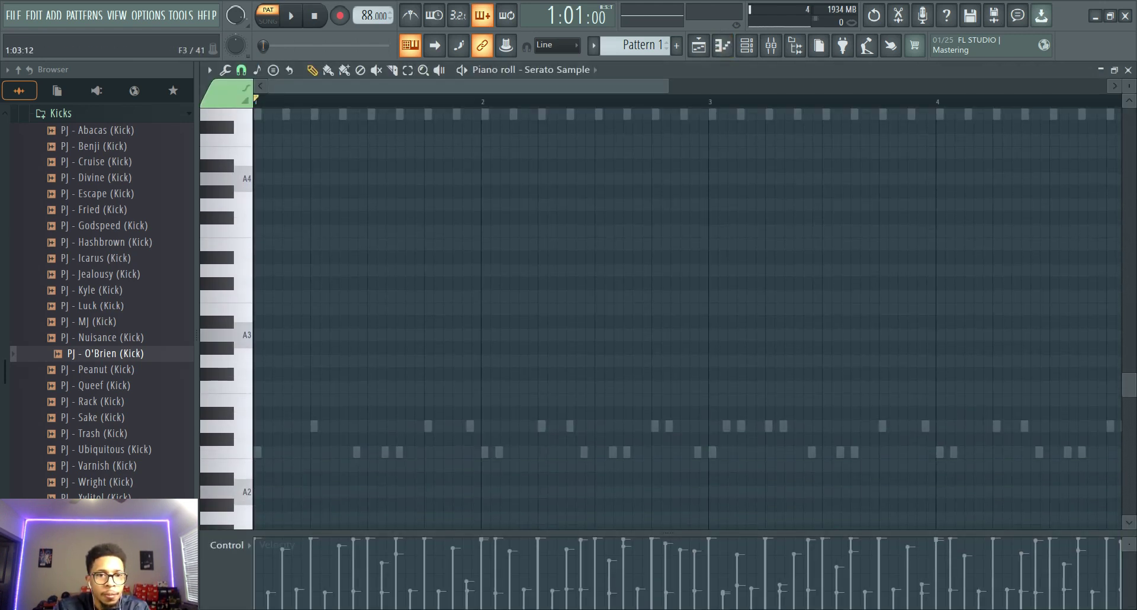
left_click(225, 293)
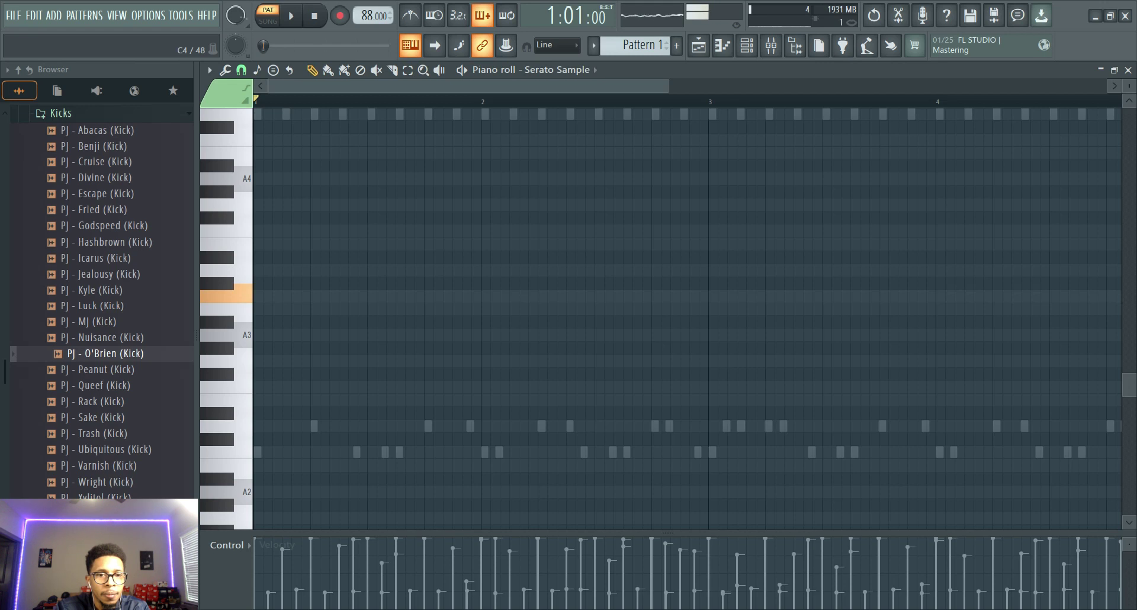
left_click(226, 385)
scroll(225, 385, "down", 3)
left_click_drag(225, 391, 225, 350)
left_click(261, 351)
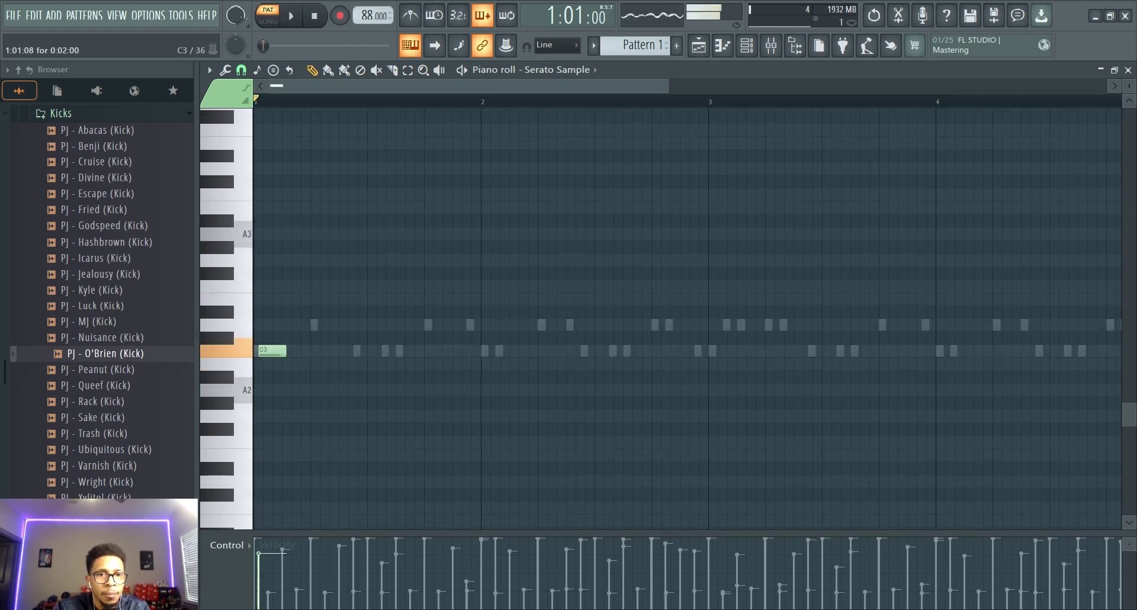
left_click(266, 351)
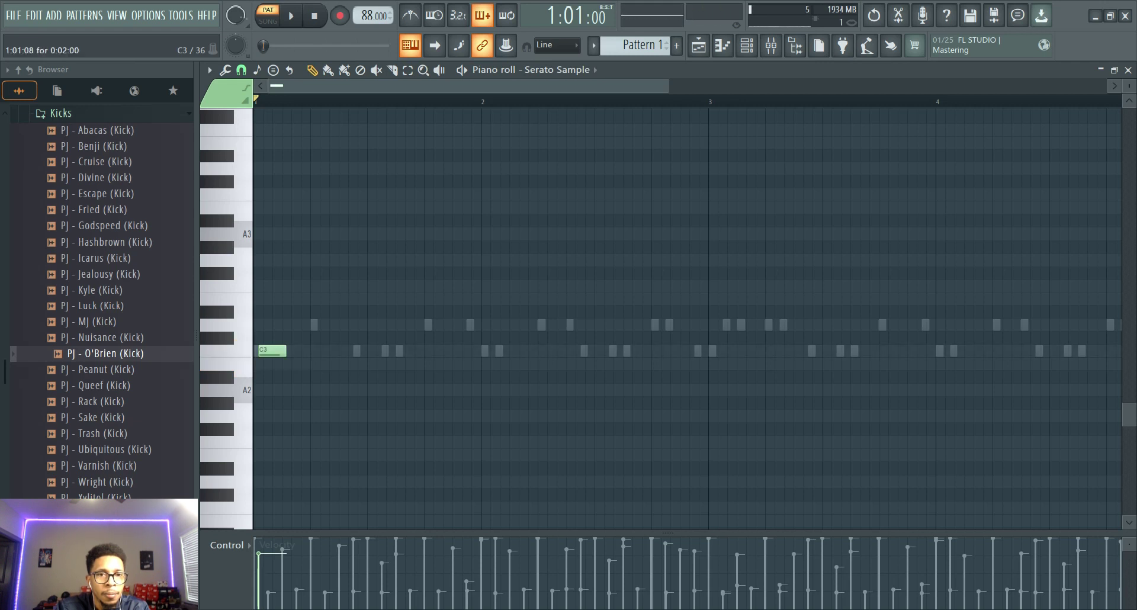
left_click_drag(266, 351, 262, 351)
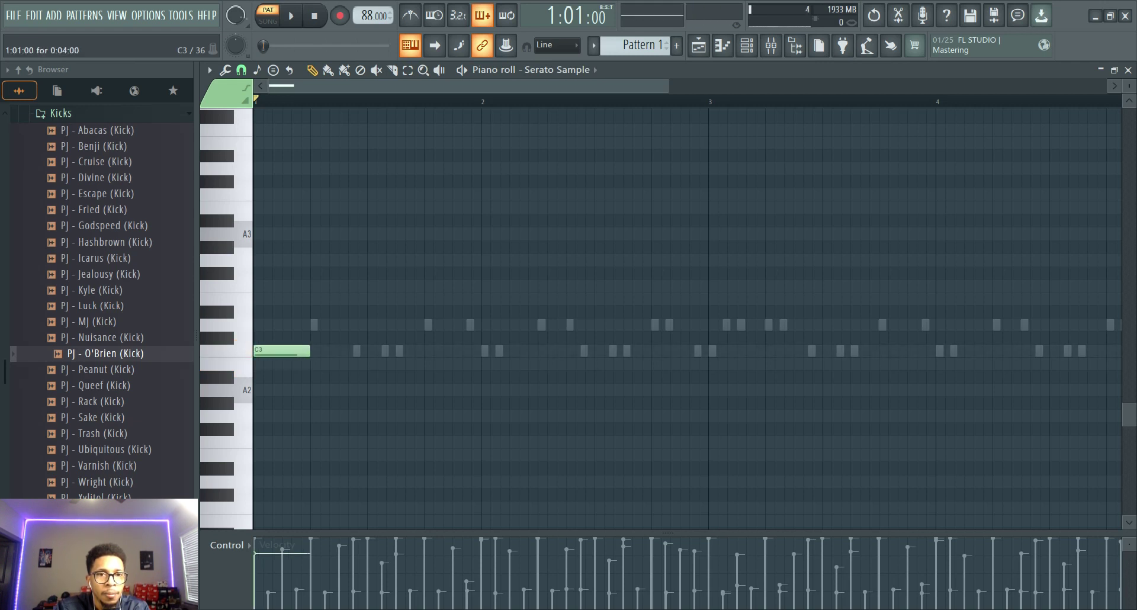
Step: Complete bar 1 with a one-beat C#3 note on beat 2 and D#3 notes on beats 3 and 4, playing the pattern to check
left_click(223, 338)
key("space")
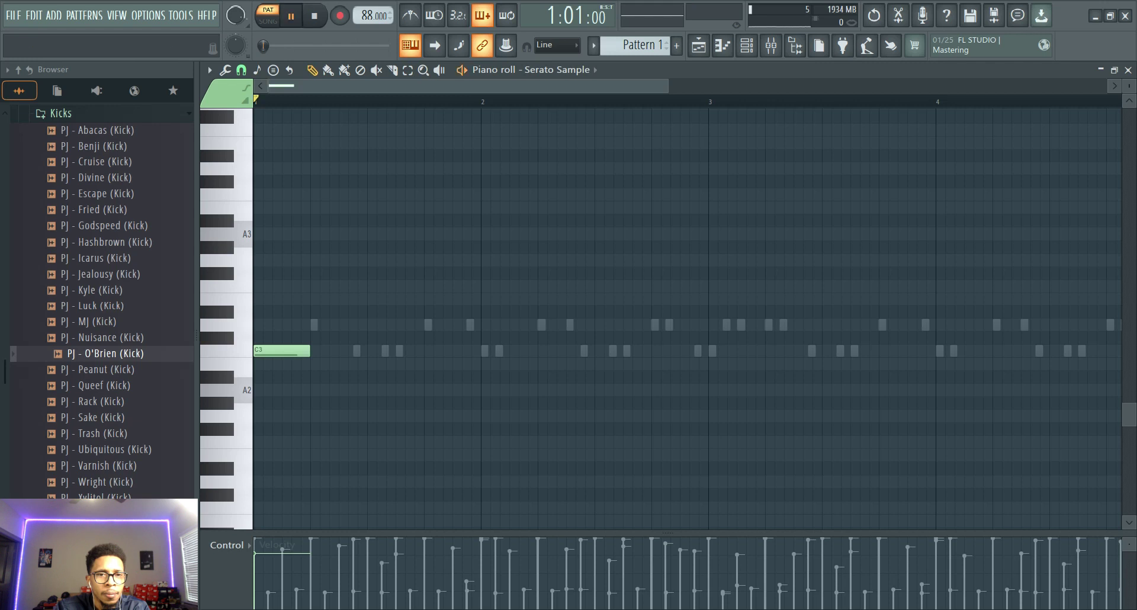
key("space")
left_click(314, 338)
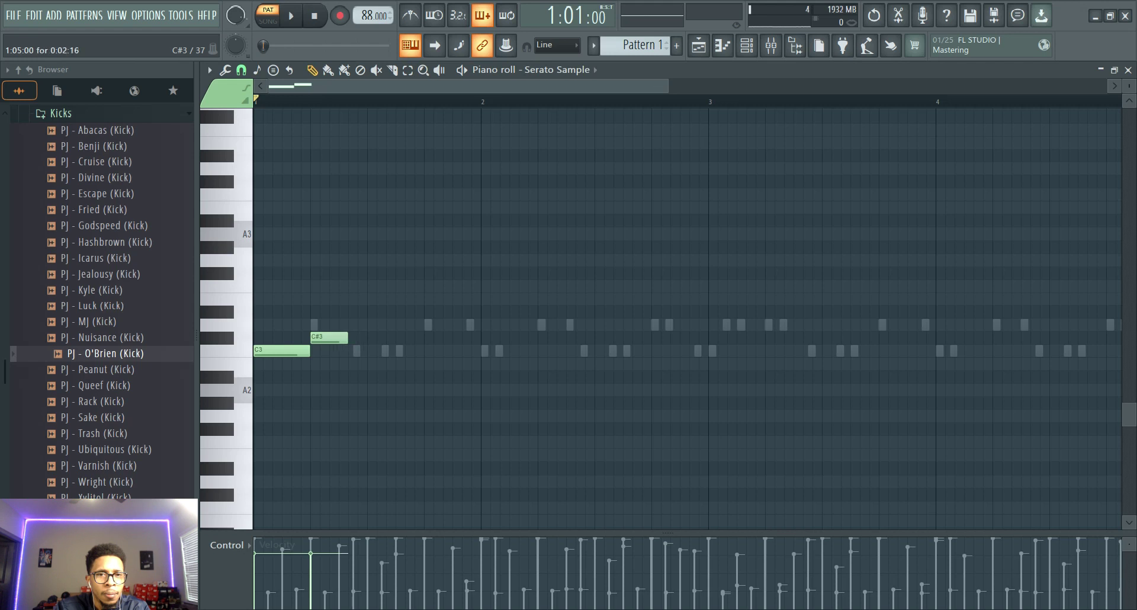
key("d")
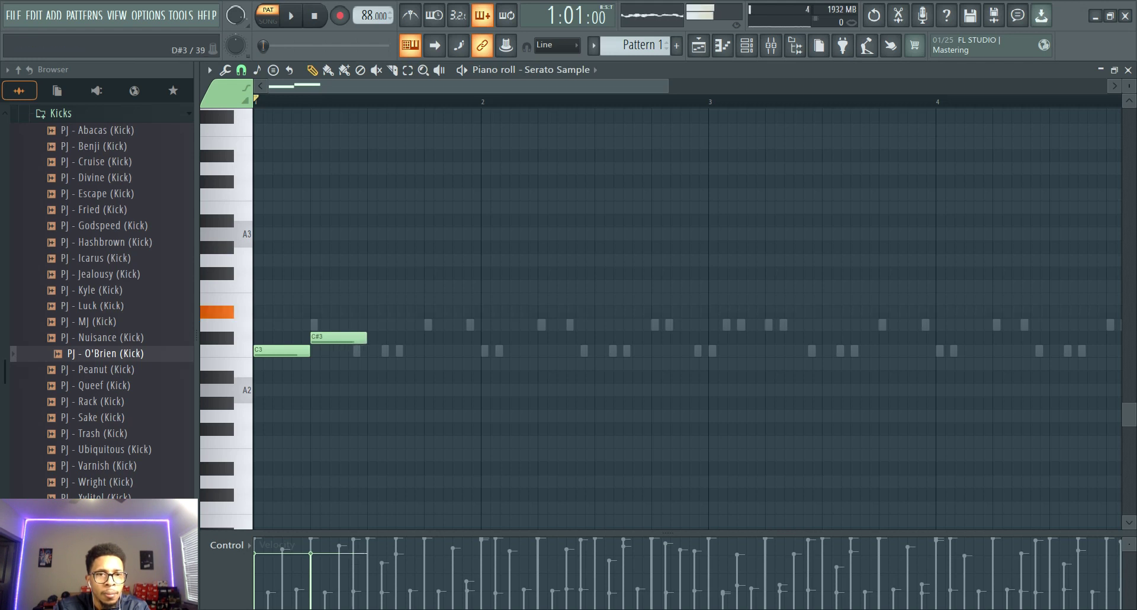
left_click(373, 312)
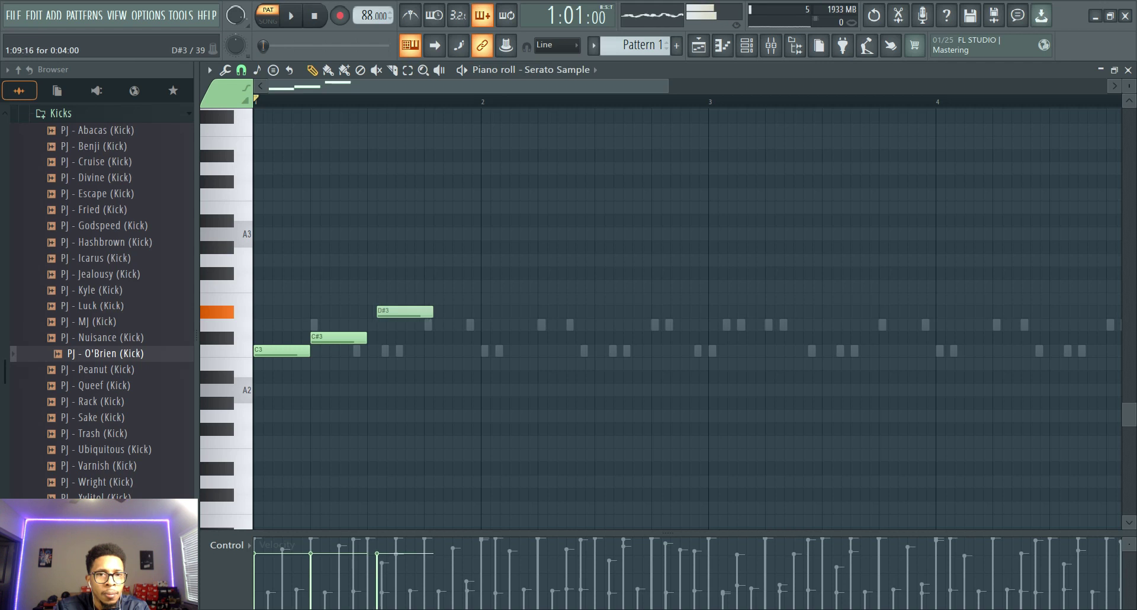
left_click(432, 311)
key("space")
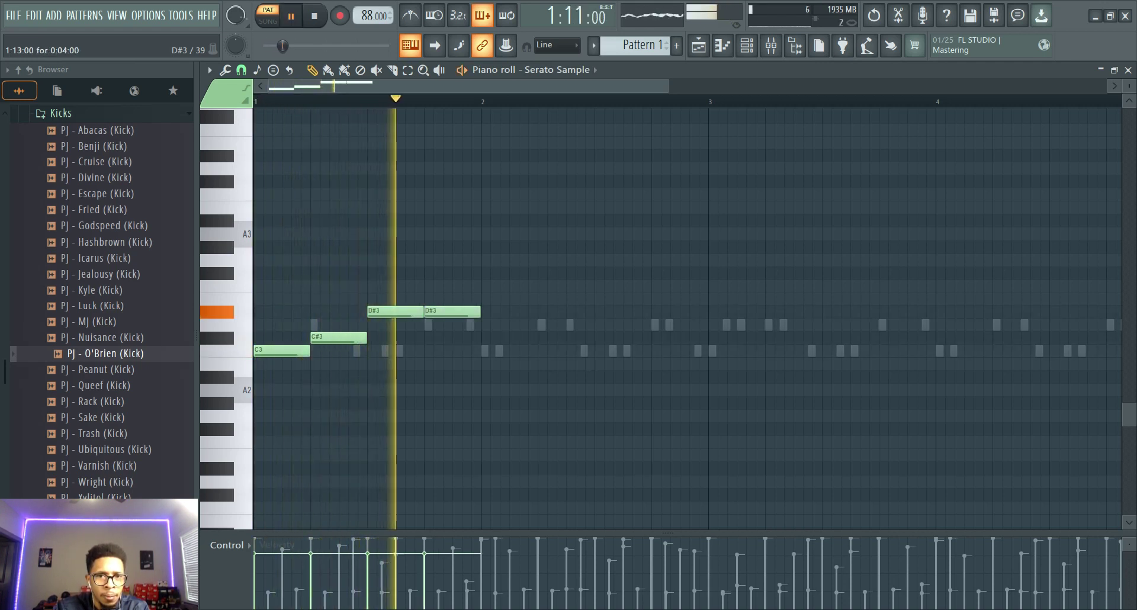
key("space")
Step: Duplicate bar 1's four-note chop phrase into bars 2 and 3
left_click_drag(477, 396, 265, 279)
left_click_drag(271, 349, 413, 344)
left_click_drag(645, 331, 957, 332)
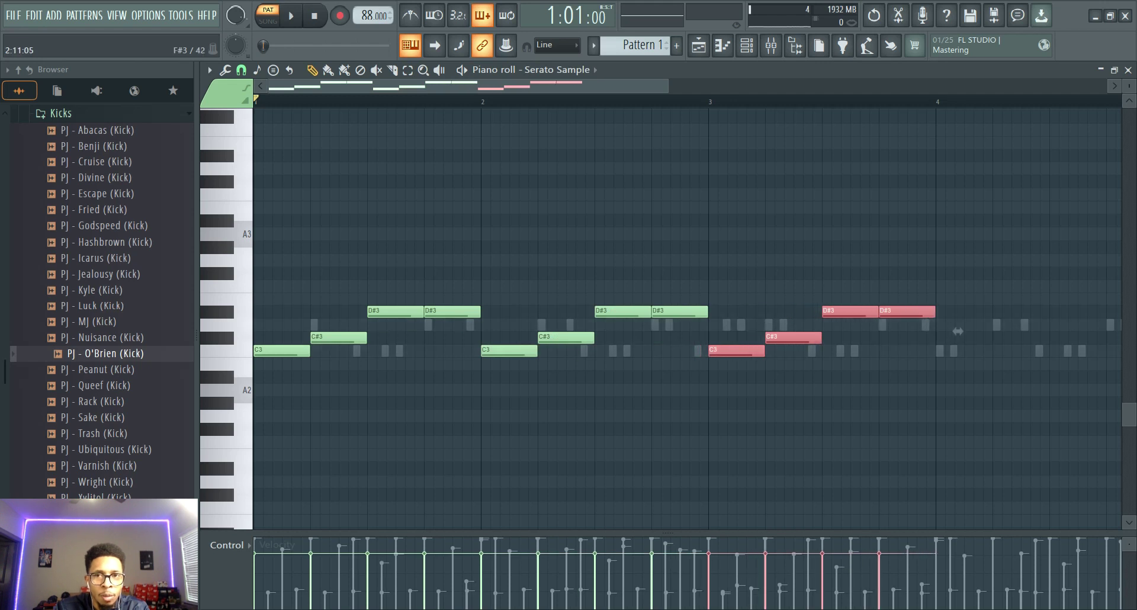
Step: Audition other Serato Sample chops across the keyboard for a different ending in bar 4
left_click_drag(616, 86, 750, 86)
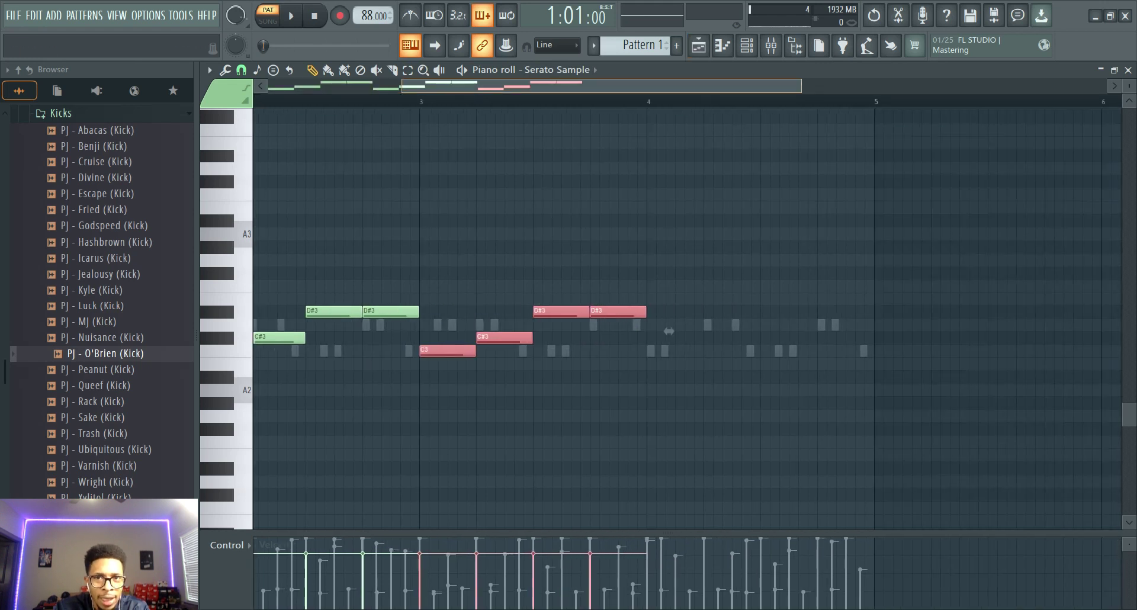
scroll(669, 332, "left", 1)
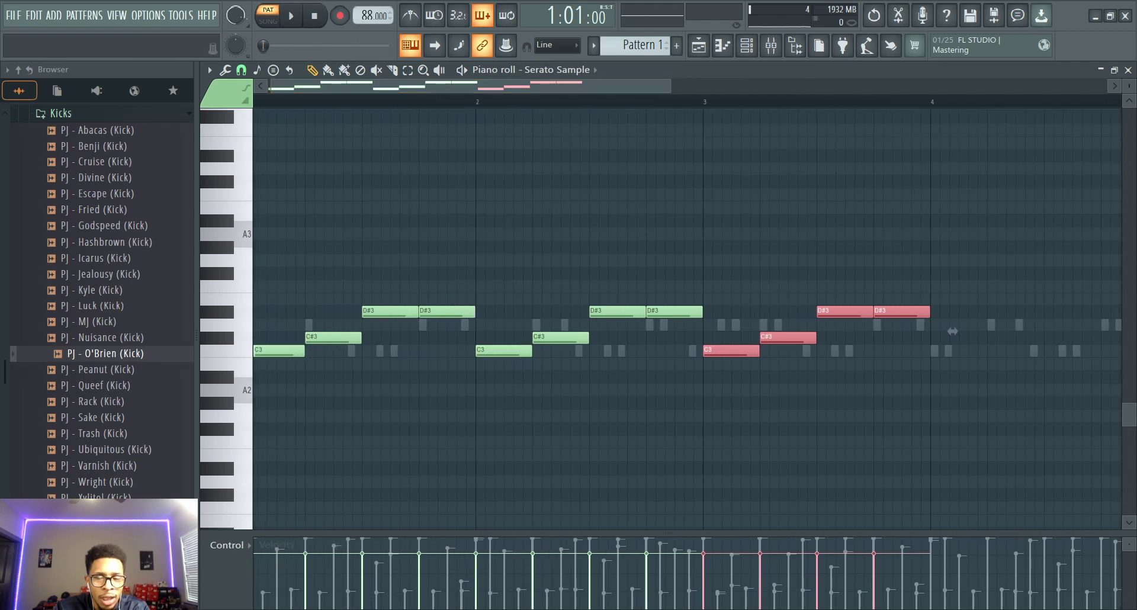
scroll(952, 331, "down", 3, "ctrl")
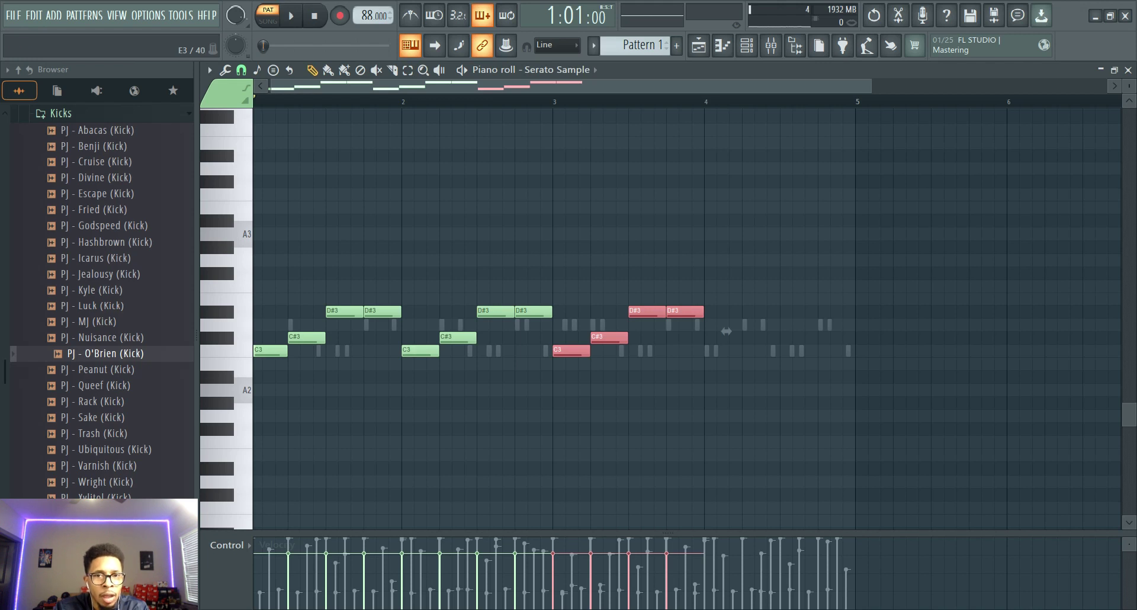
key("h")
key("j")
key("2")
key("e")
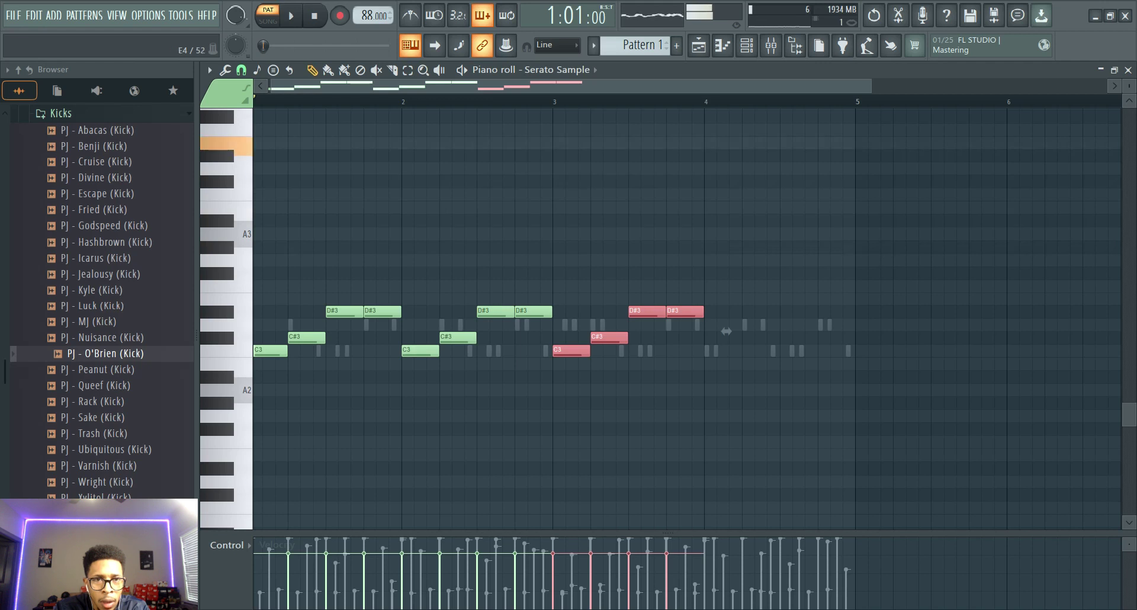
key("3")
scroll(687, 318, "up", 1)
key("5")
key("6")
key("y")
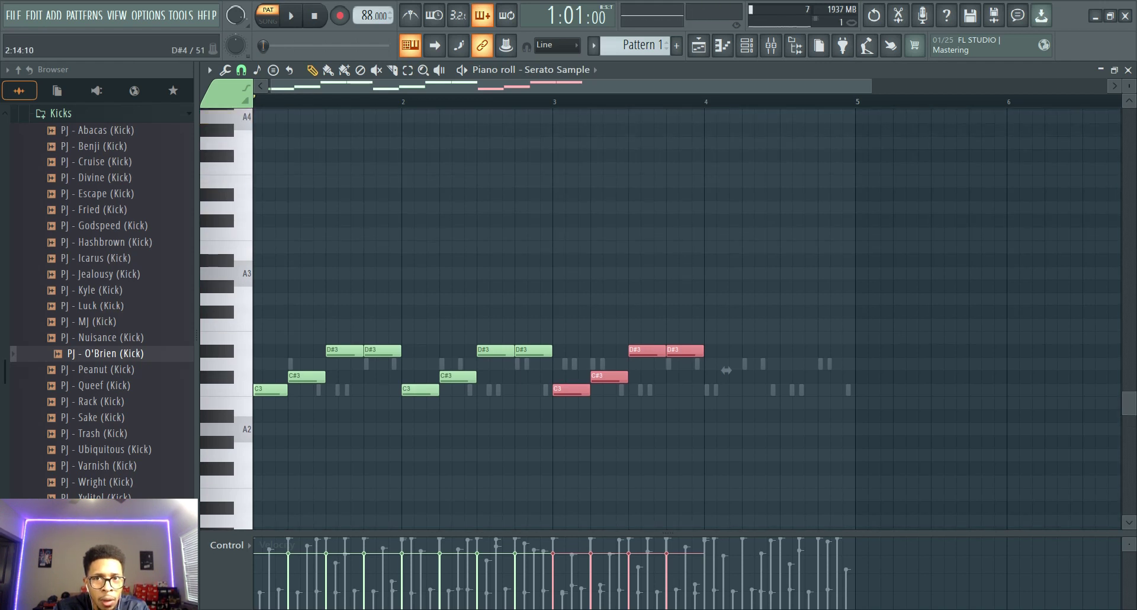
Step: Fill bar 4 with two consecutive half-bar A4 notes
left_click(719, 117)
left_click_drag(720, 116, 785, 116)
left_click(788, 116)
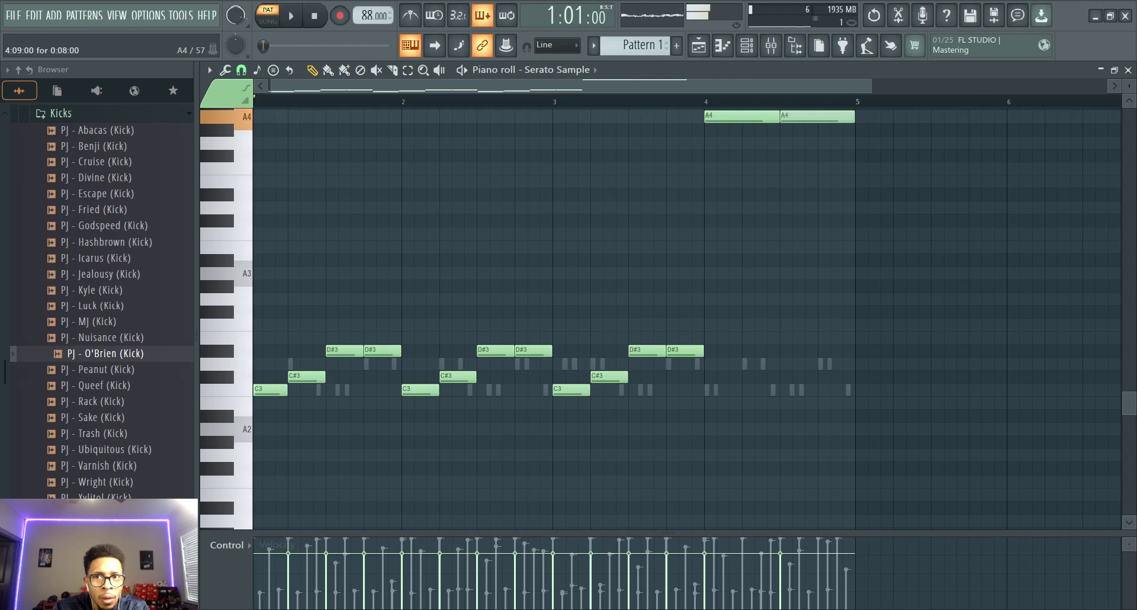
Step: Audition chops on the higher keys, including A#4 and G5, and play the pattern with the current bar 4 ending
scroll(687, 314, "up", 5)
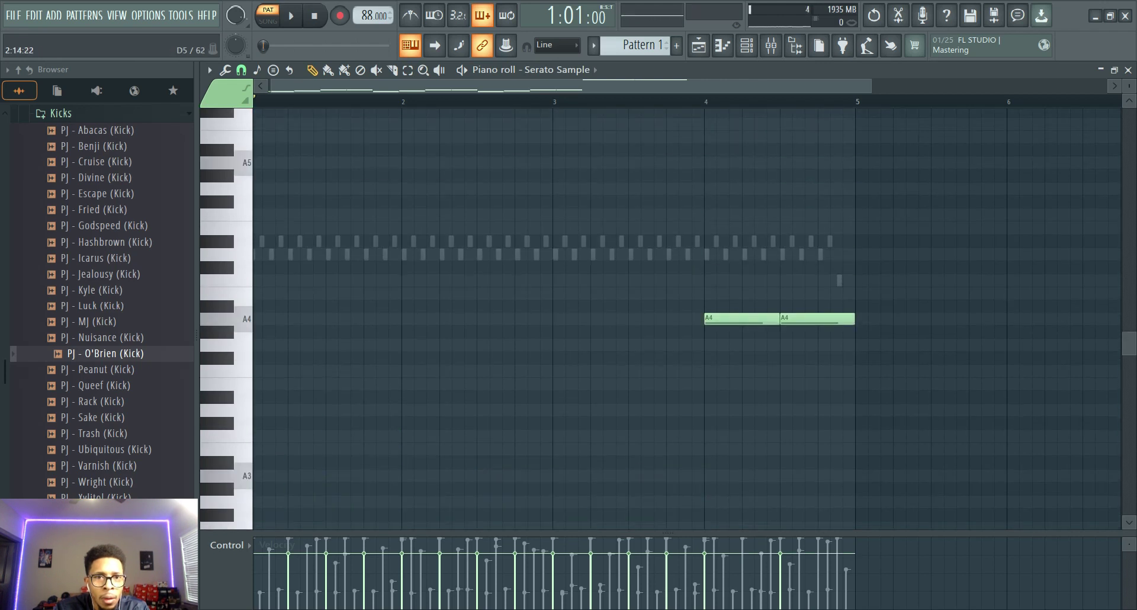
key("semicolon")
key("m")
key("j")
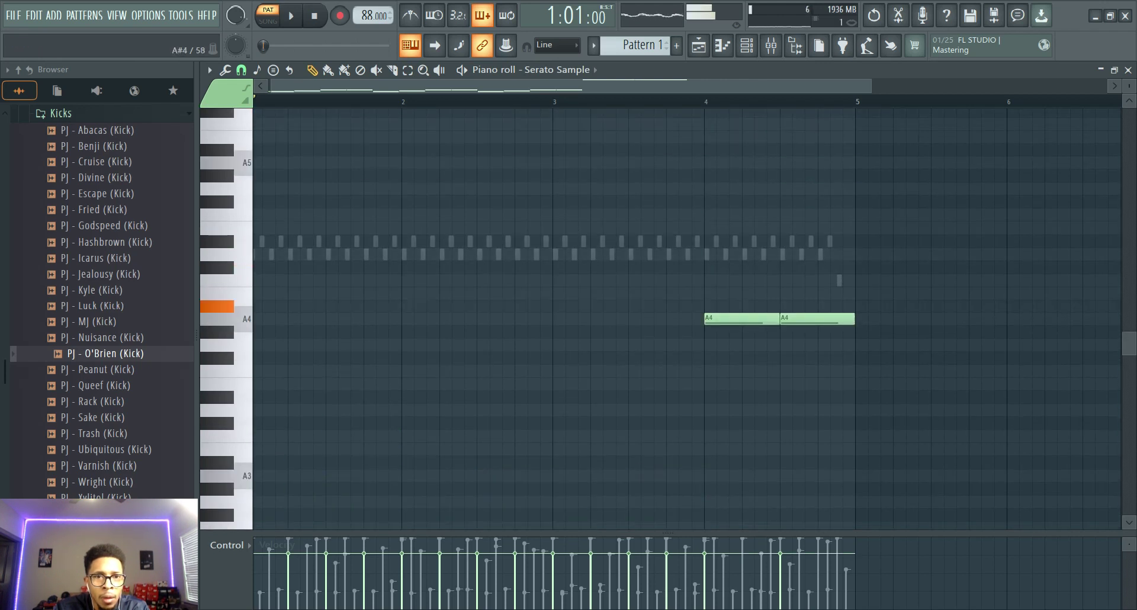
key("m")
key("comma")
key("m")
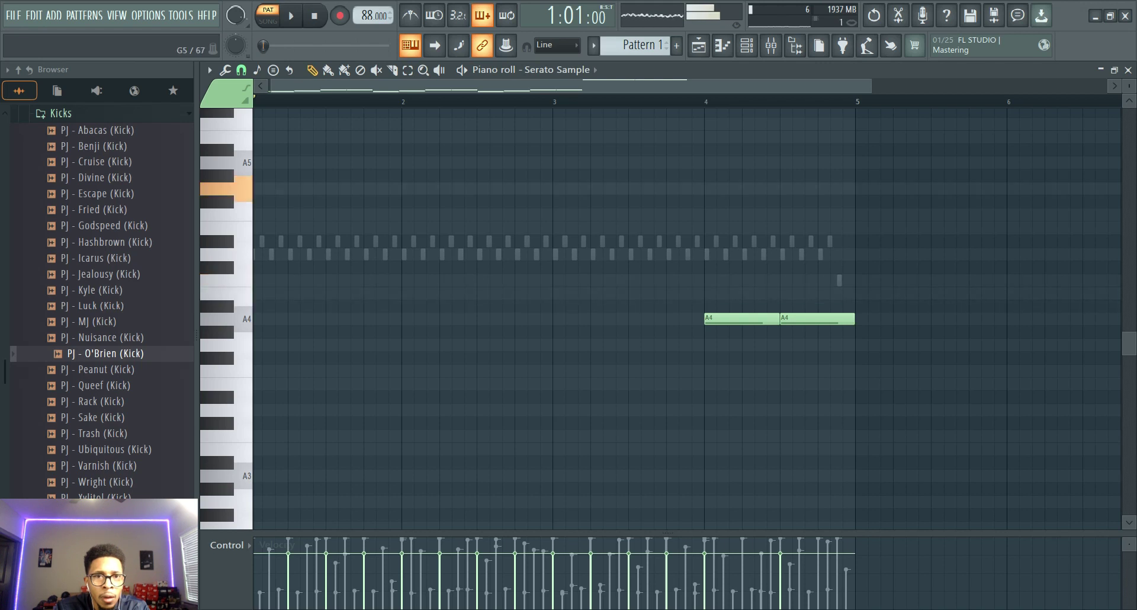
key("space")
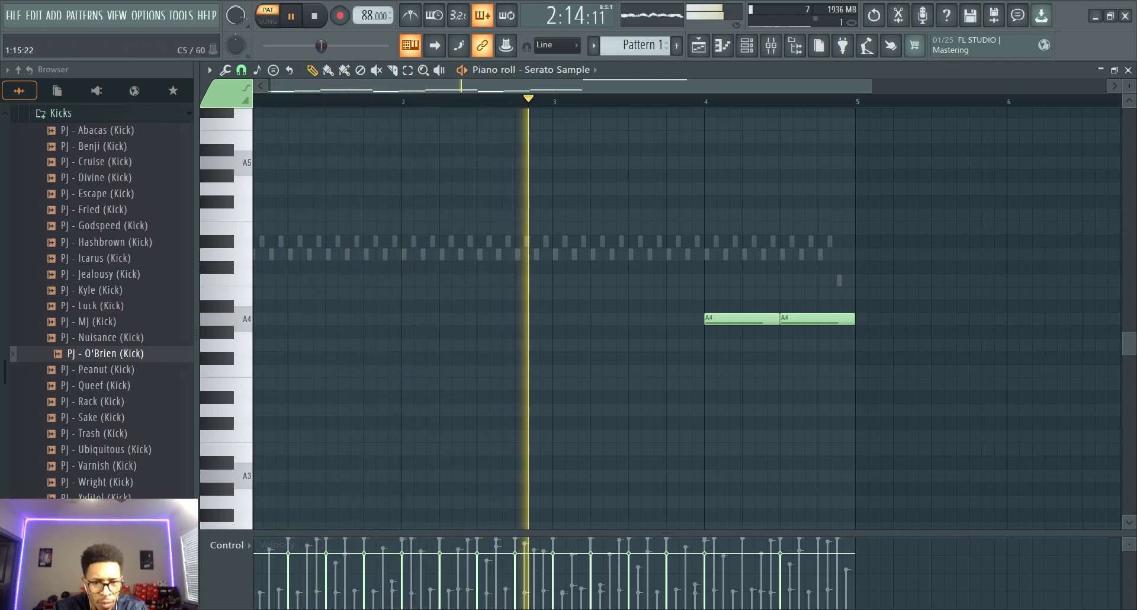
key("space")
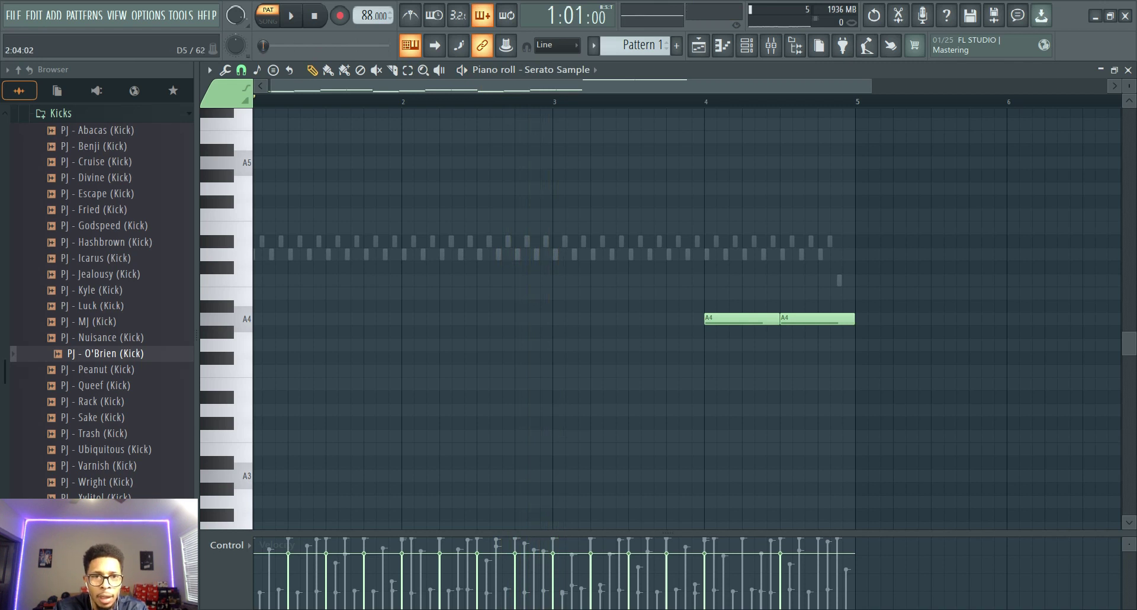
Step: Replace the two A4 notes in bar 4 with two consecutive half-bar G5 notes
left_click(226, 213)
left_click(226, 189)
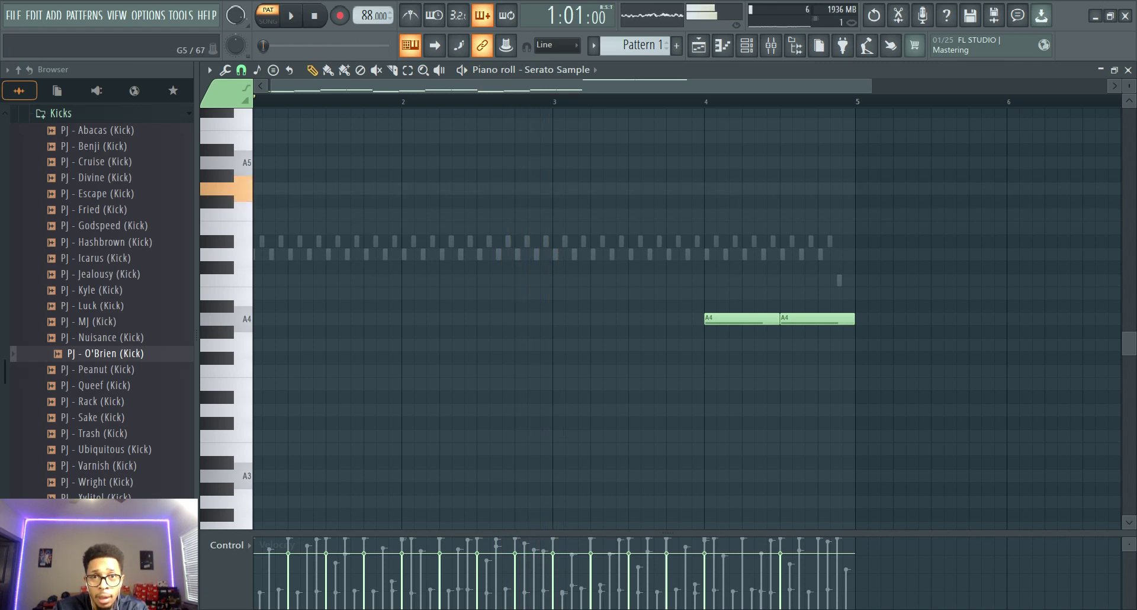
left_click(711, 188)
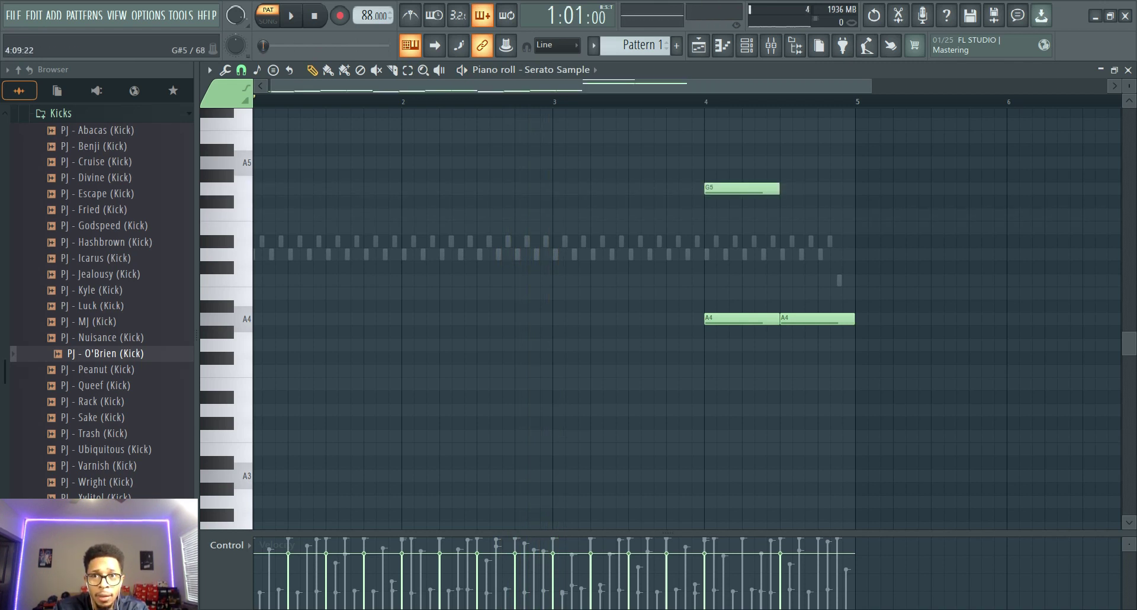
left_click(785, 189)
left_click_drag(788, 189, 785, 188)
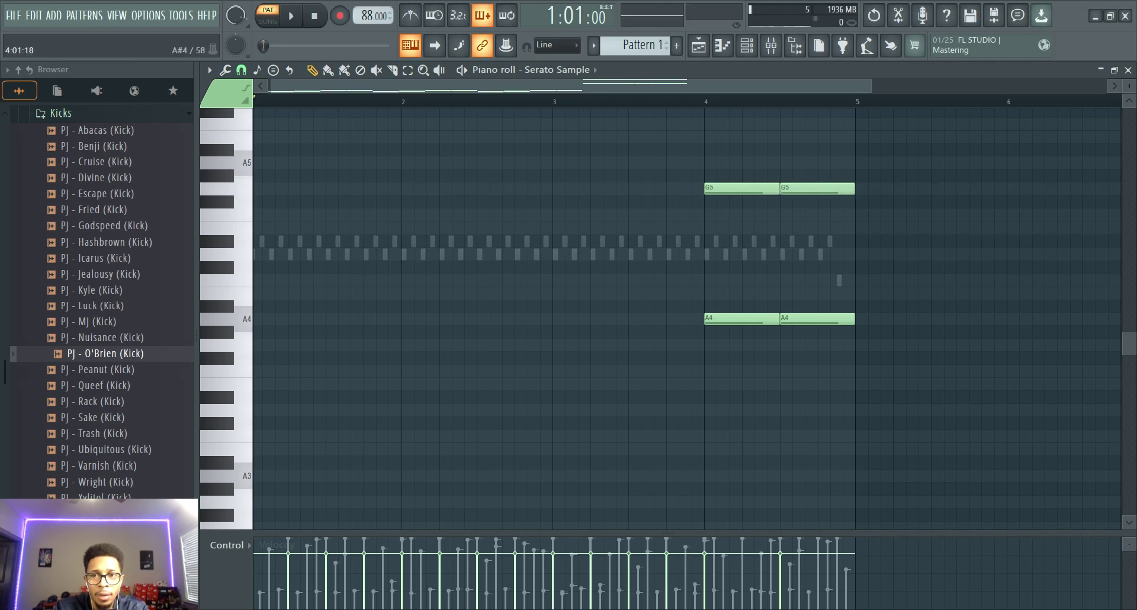
left_click_drag(712, 306, 801, 331)
key("Delete")
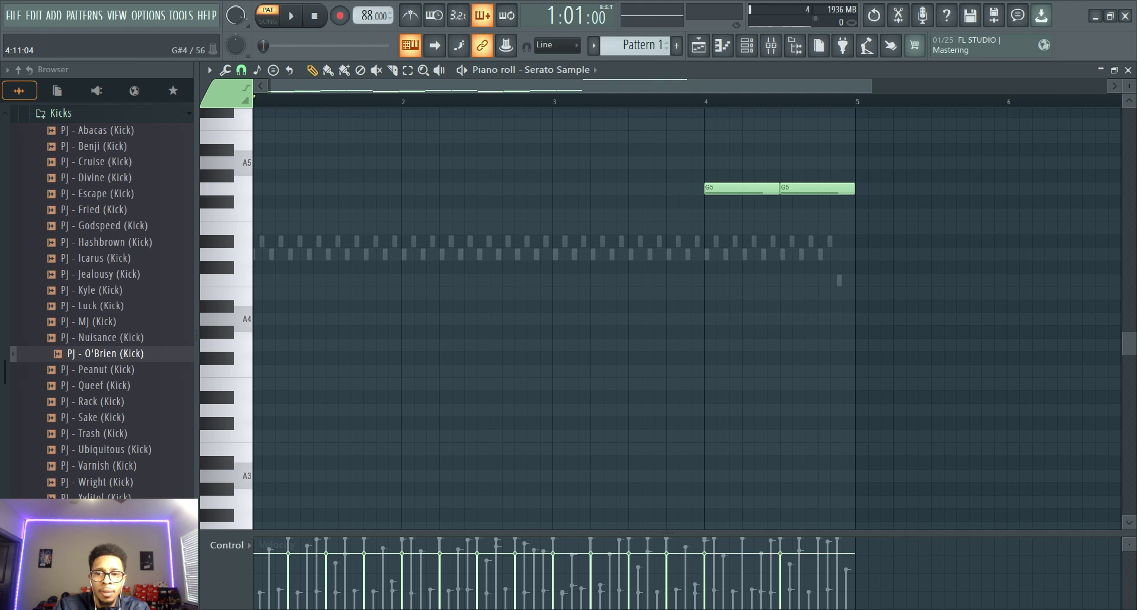
Step: Play the pattern to check the four-bar chop sequence together with the drums
key("space")
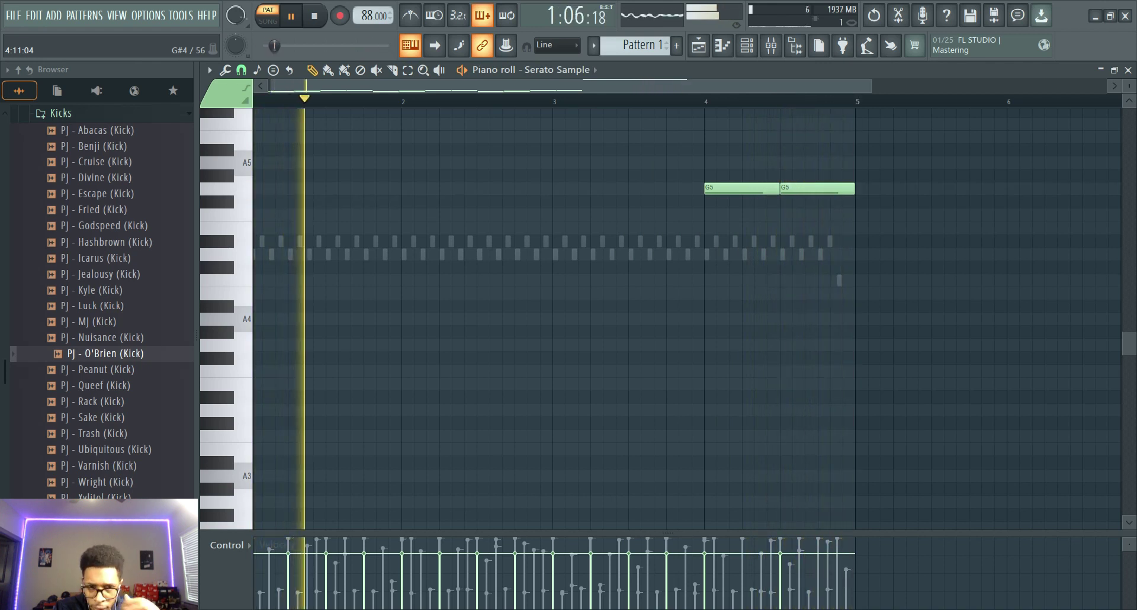
key("space")
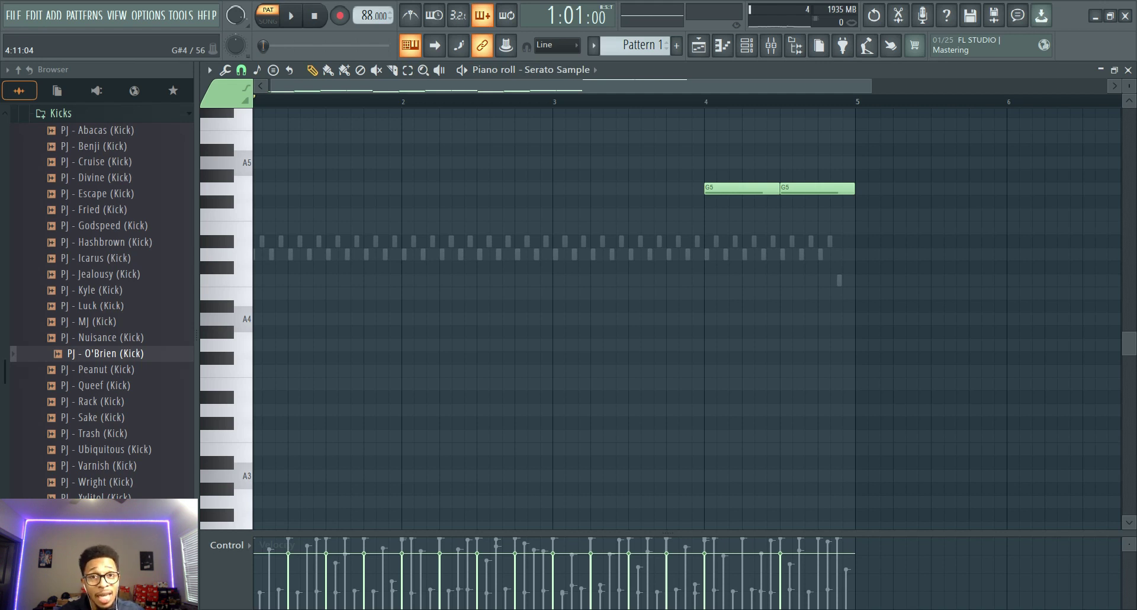
key("space")
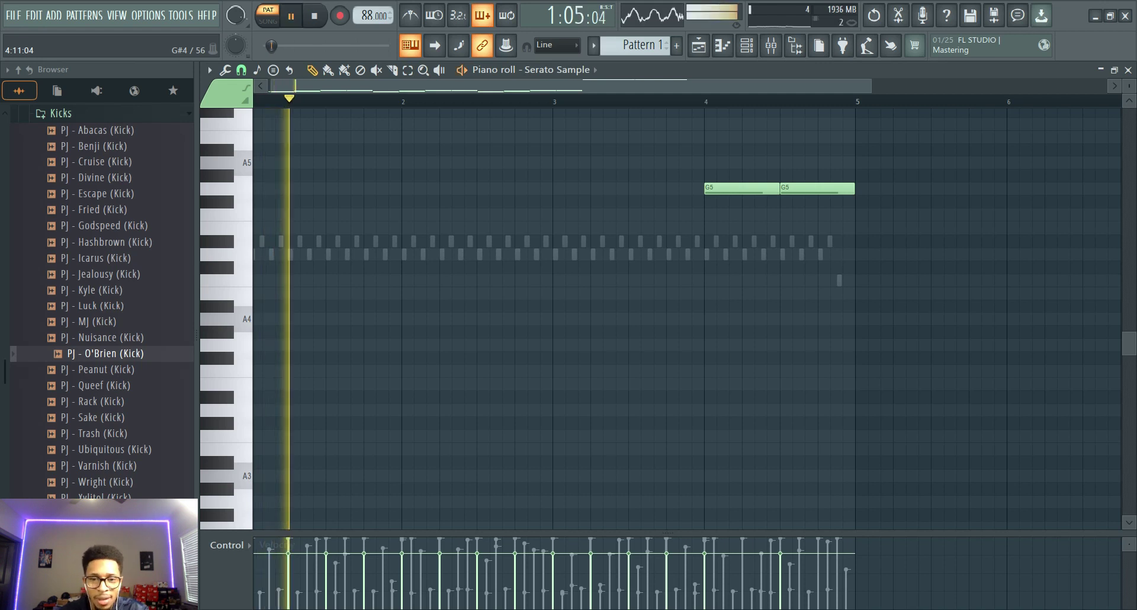